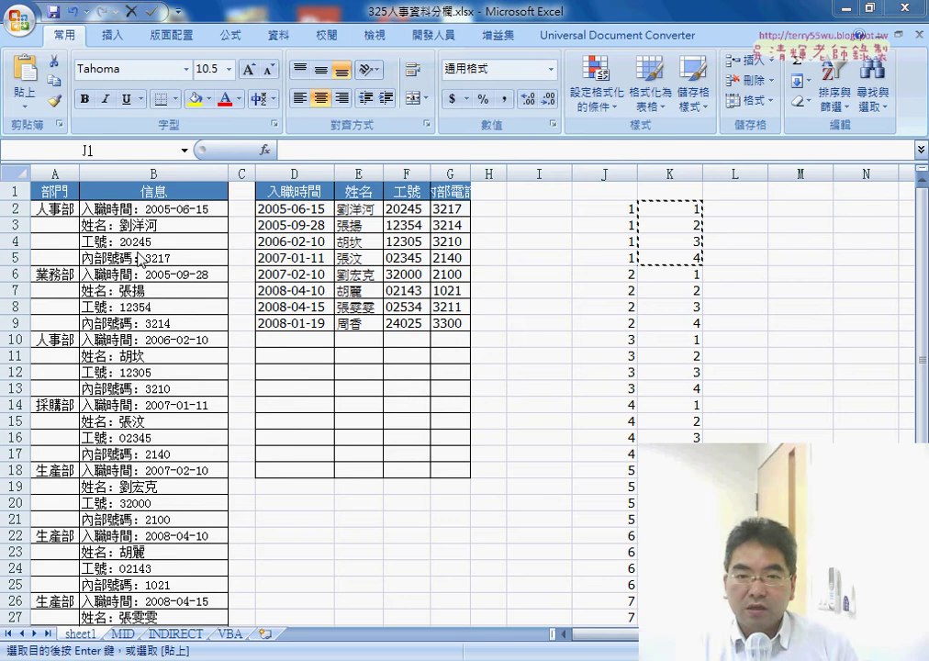
Select cell I2 and open the Insert Function dialog for it
left_click(545, 195)
left_click(537, 170)
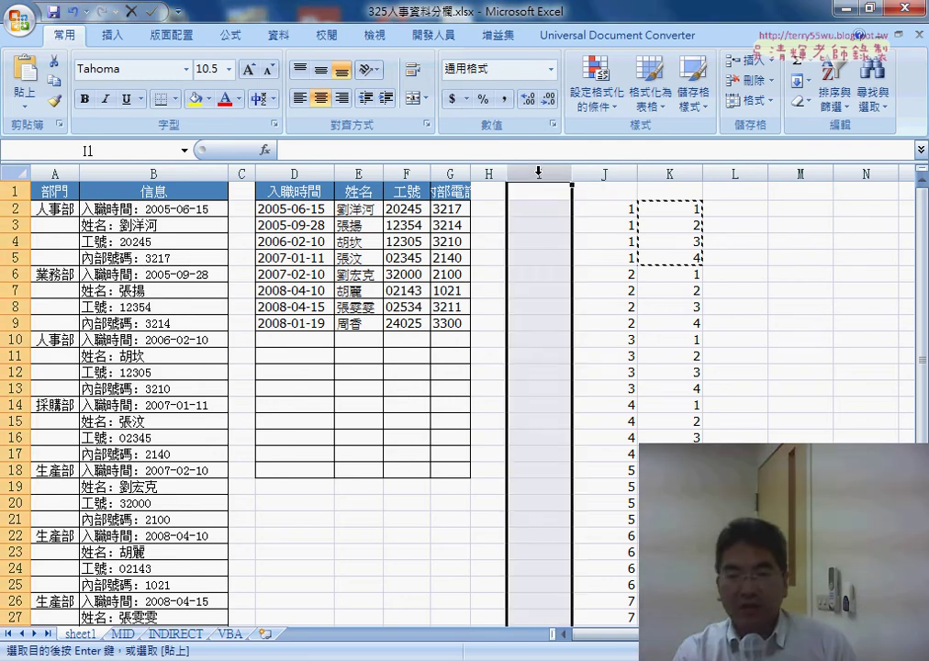
left_click(543, 210)
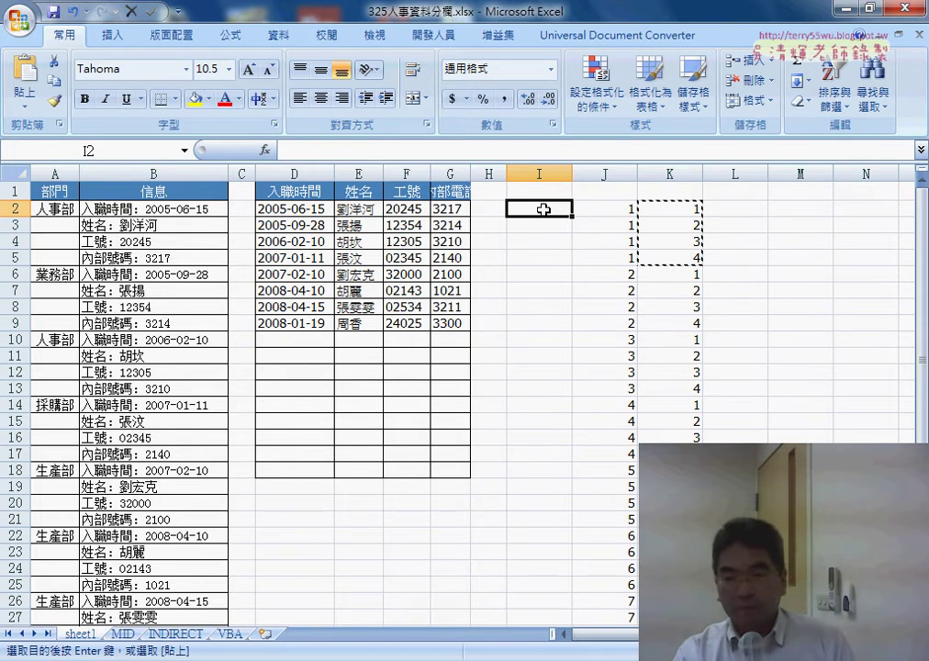
left_click(265, 154)
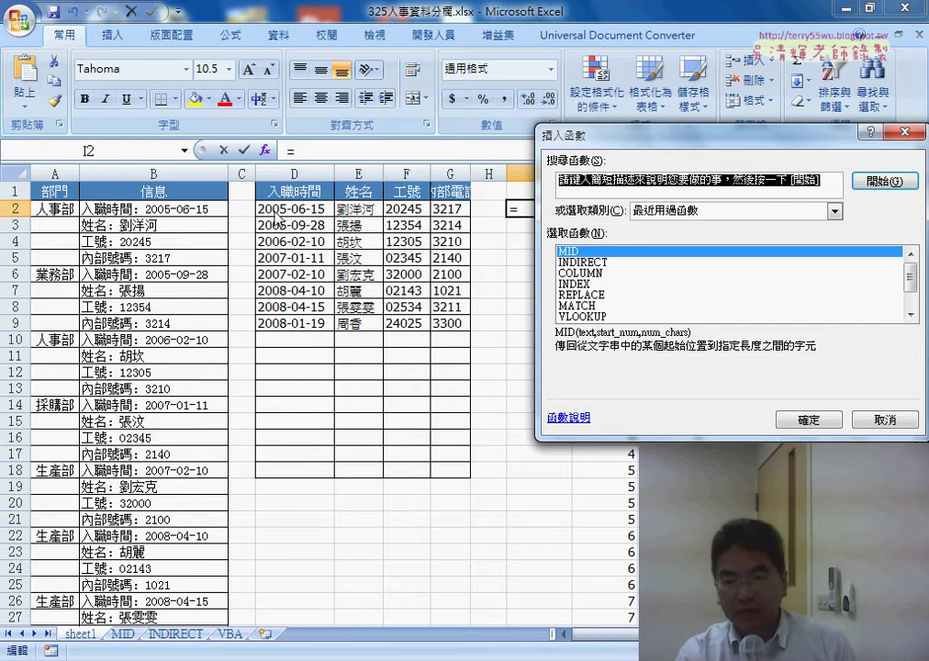
Pick INDEX from the Lookup & Reference functions, using its array, row, column form
left_click(733, 211)
left_click(697, 291)
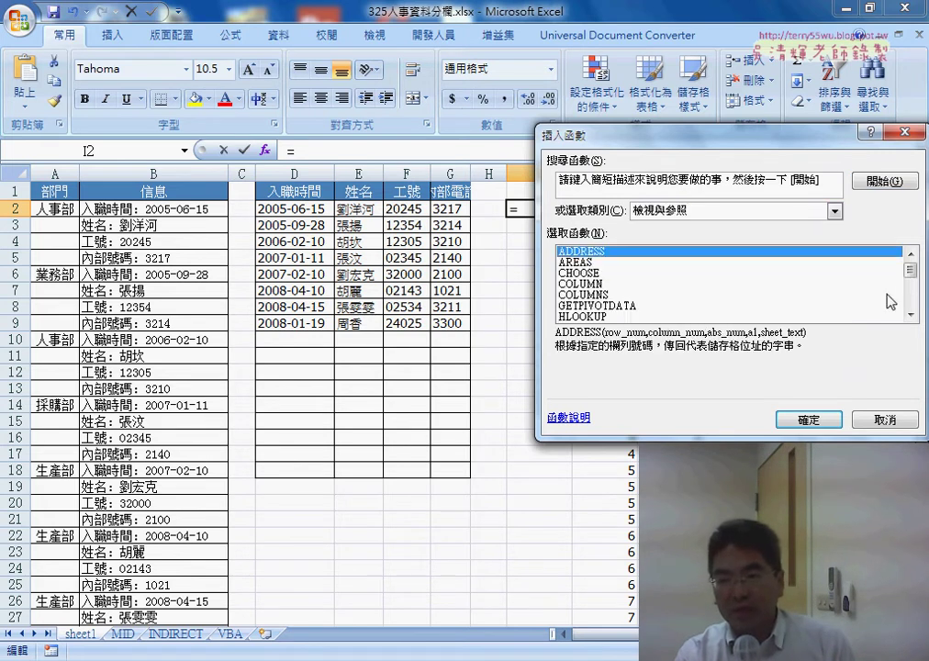
left_click_drag(909, 270, 912, 285)
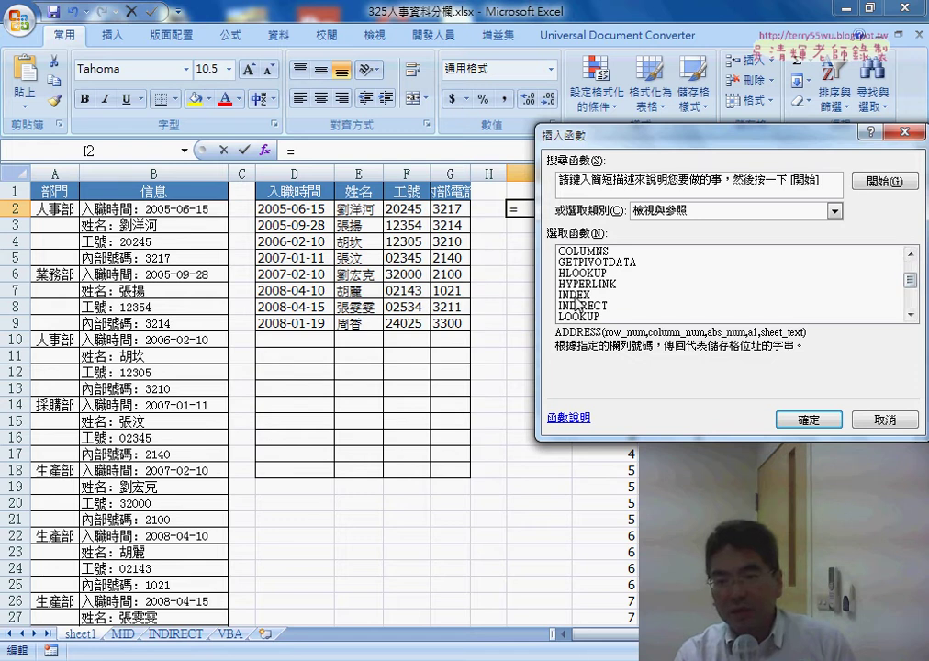
double_click(570, 295)
left_click_drag(608, 185, 325, 357)
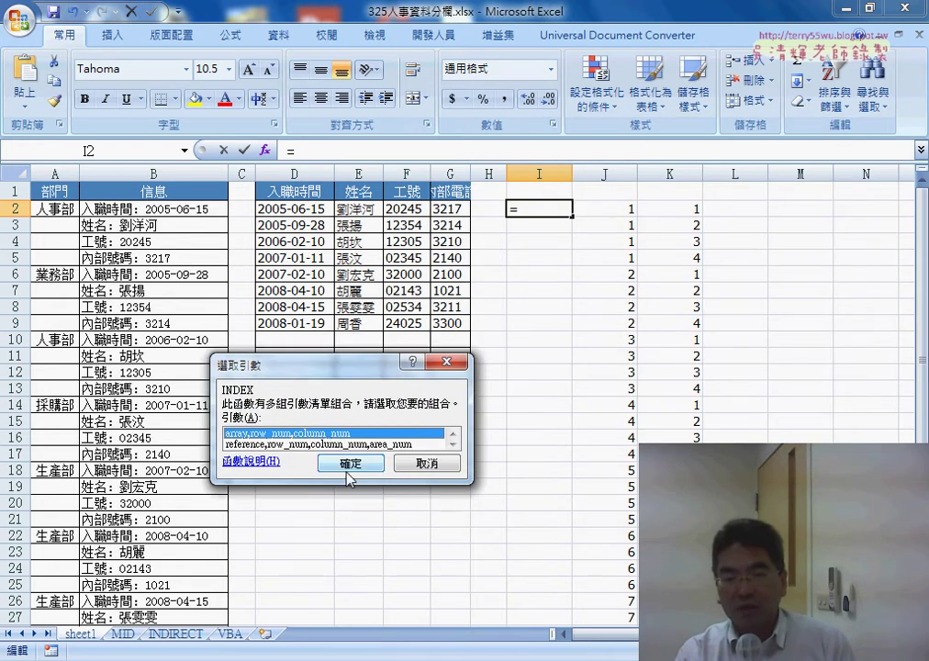
left_click(385, 452)
Set INDEX's Array to D2:G9 and lock its rows as D$2:G$9
left_click_drag(399, 316, 419, 347)
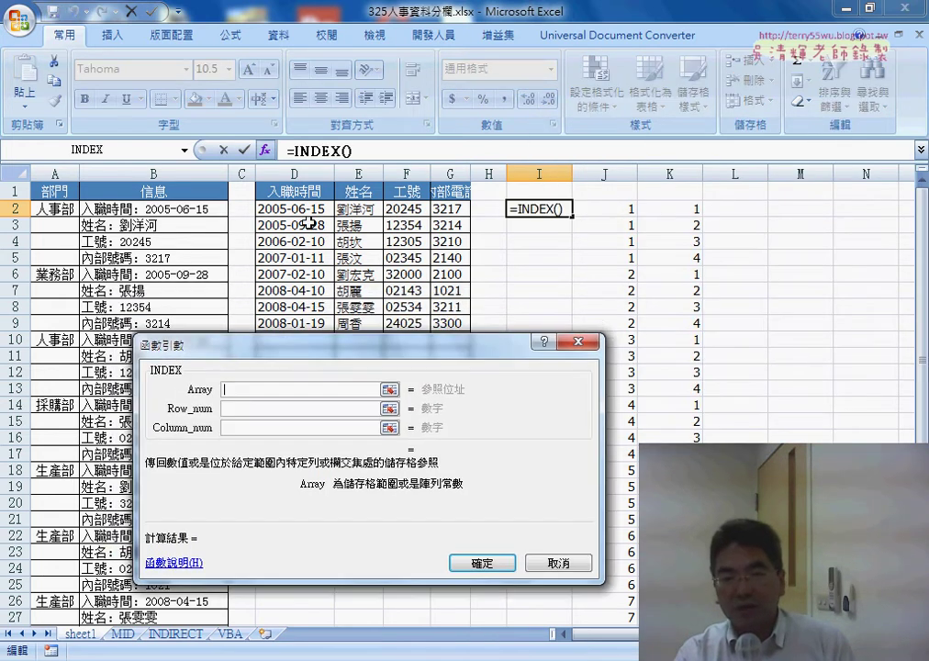
left_click_drag(292, 209, 450, 332)
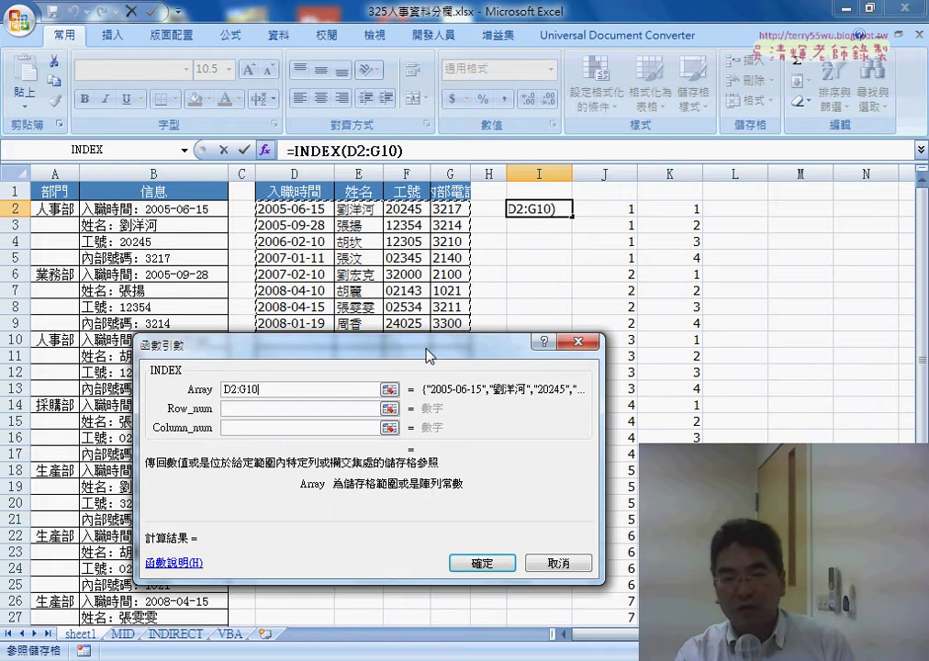
left_click_drag(515, 344, 491, 379)
left_click_drag(294, 213, 445, 321)
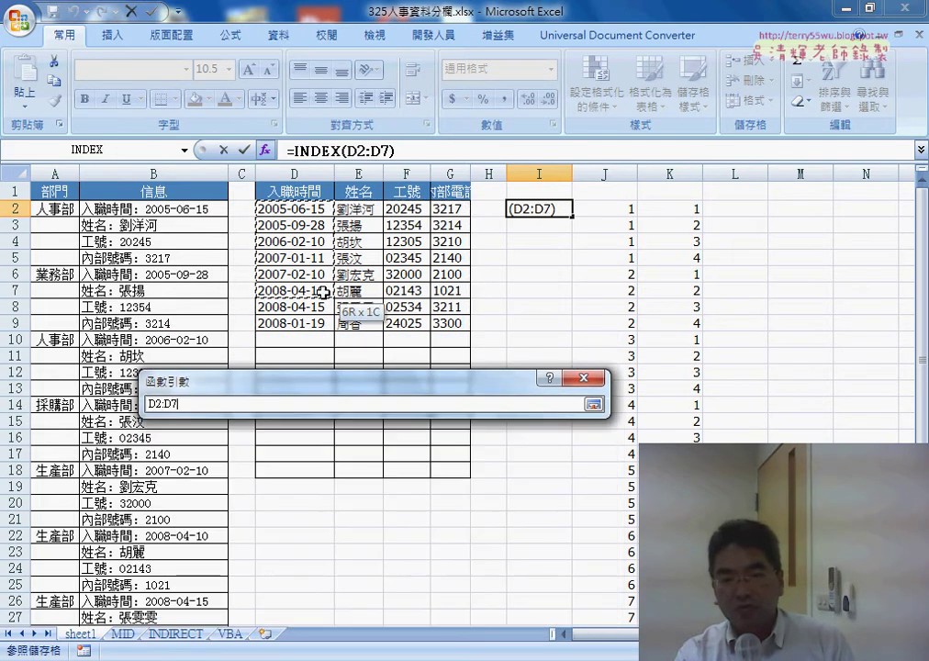
left_click(196, 428)
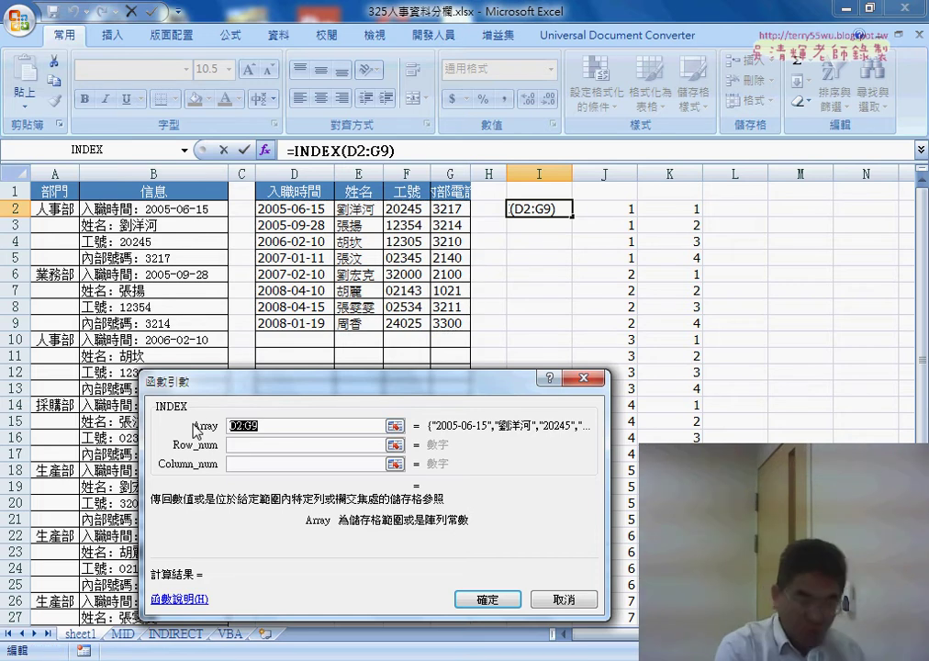
key("F4")
key("F4")
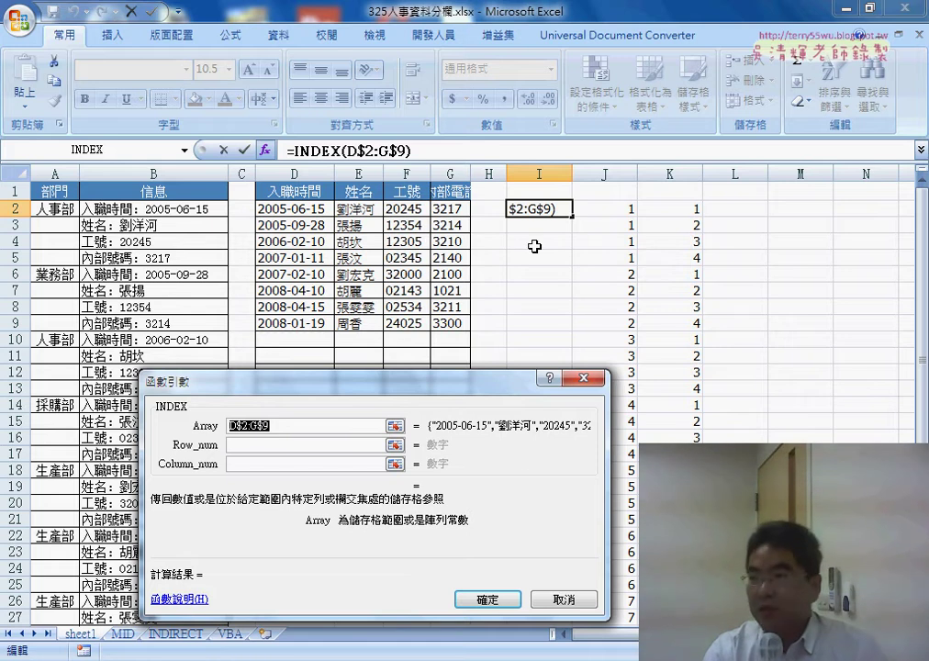
left_click(263, 445)
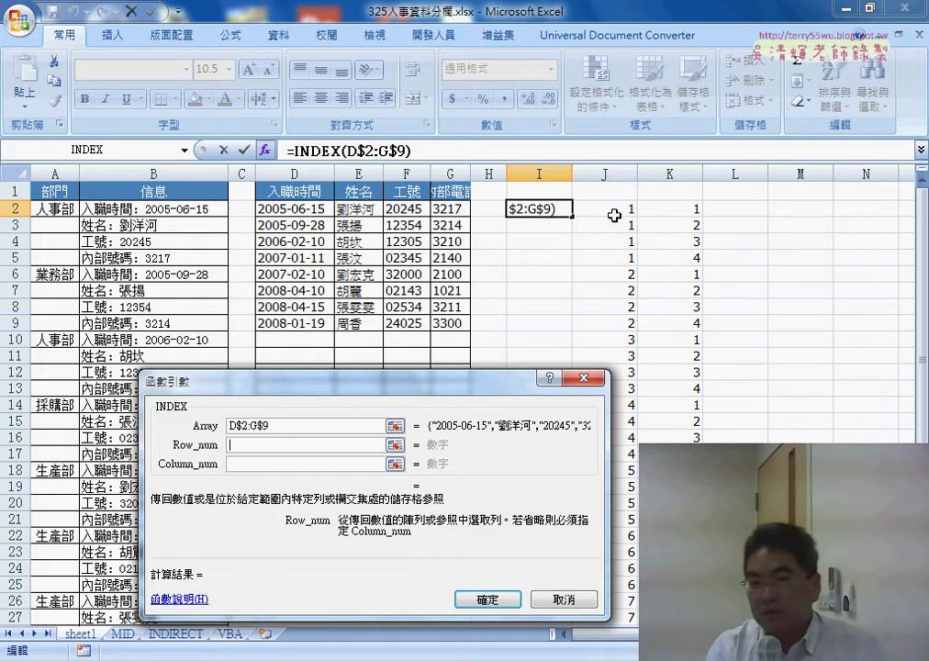
Set Row_num to J2, briefly marking J2:J5 and J6:J9 as row groups
left_click(617, 209)
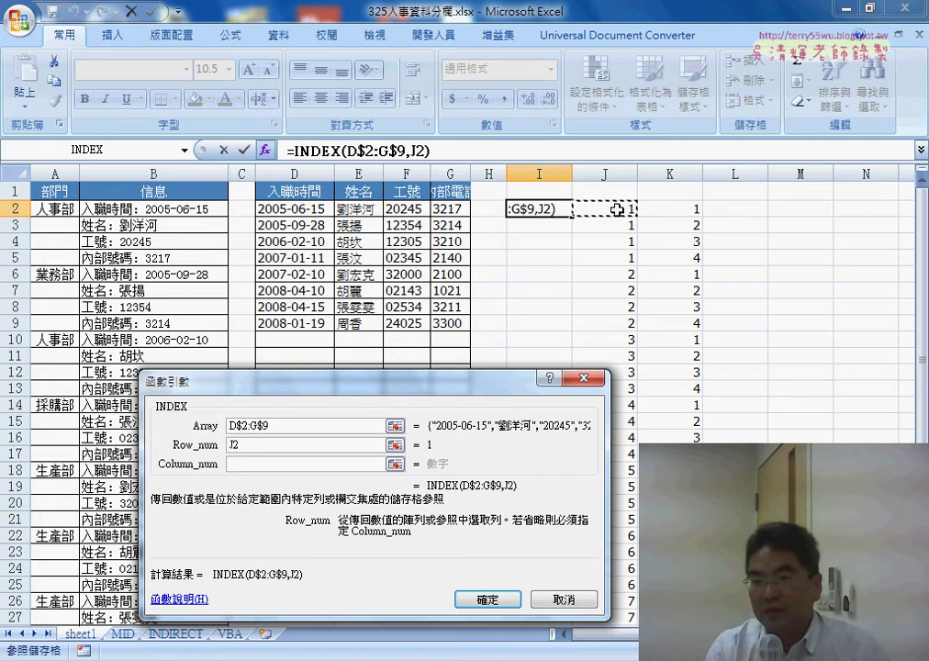
left_click_drag(496, 381, 376, 369)
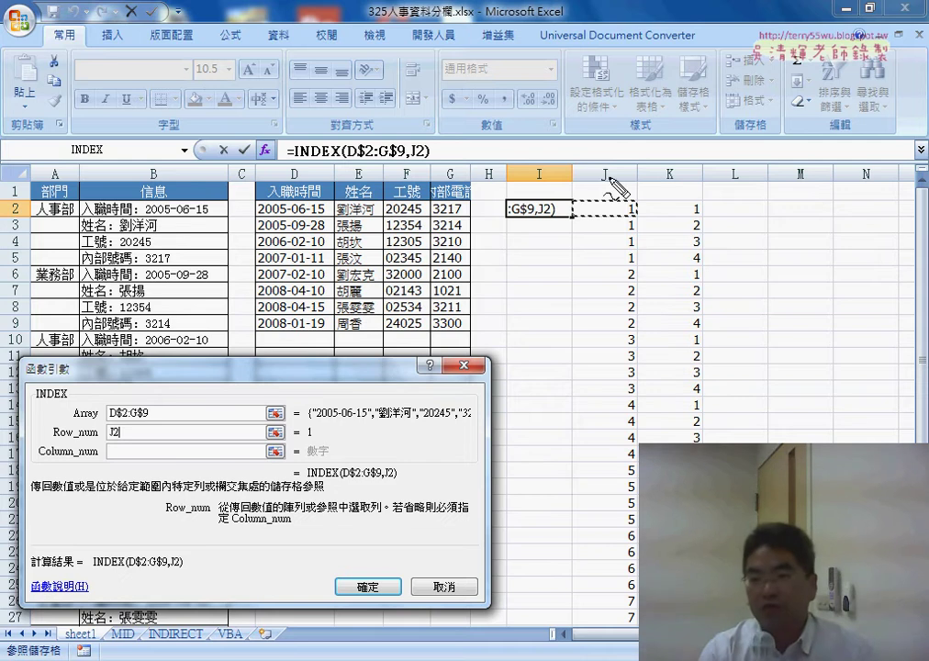
mouse_move(610, 152)
left_mouse_down()
mouse_move(606, 164)
mouse_move(609, 151)
left_mouse_up()
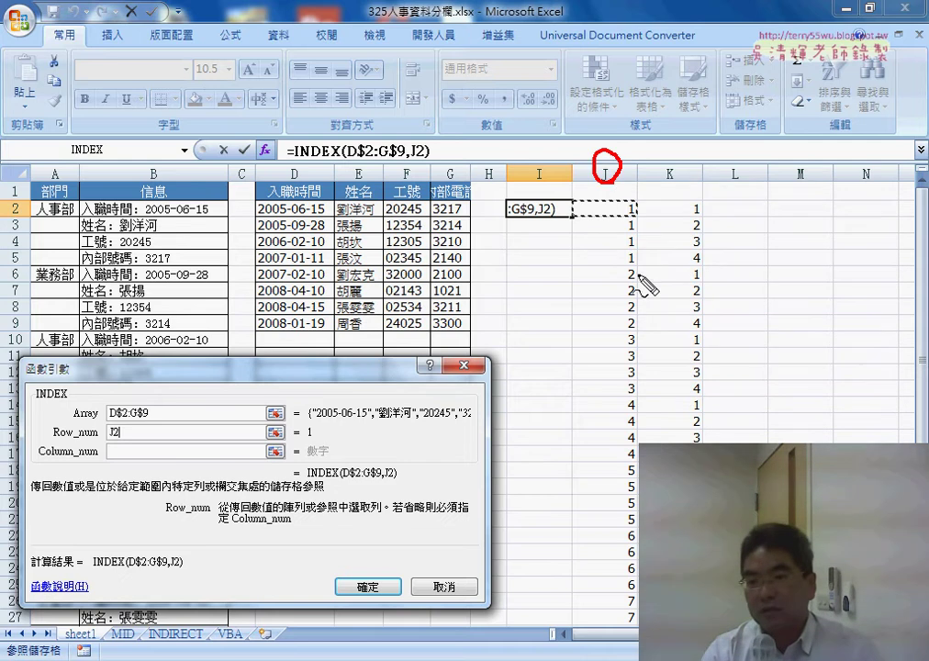
mouse_move(638, 268)
left_mouse_down()
mouse_move(649, 203)
mouse_move(643, 269)
left_mouse_up()
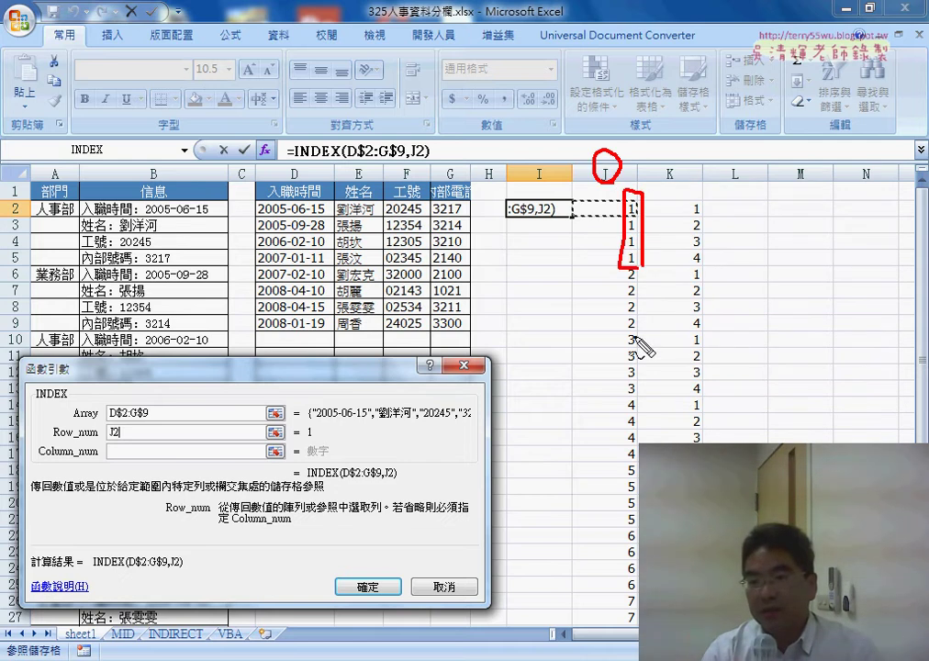
mouse_move(642, 332)
left_mouse_down()
mouse_move(633, 277)
mouse_move(632, 330)
left_mouse_up()
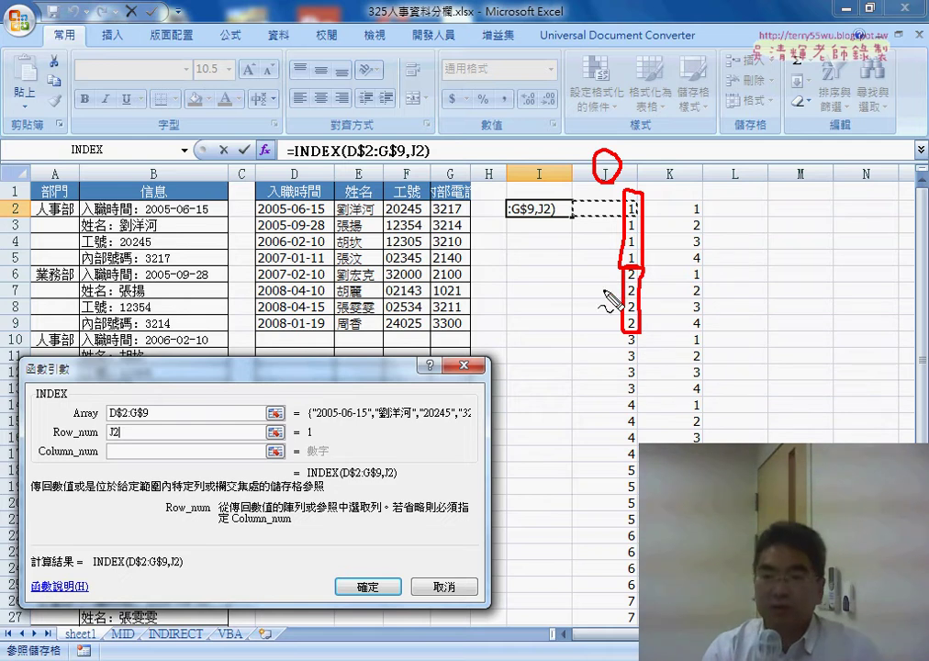
left_click_drag(255, 205, 330, 220)
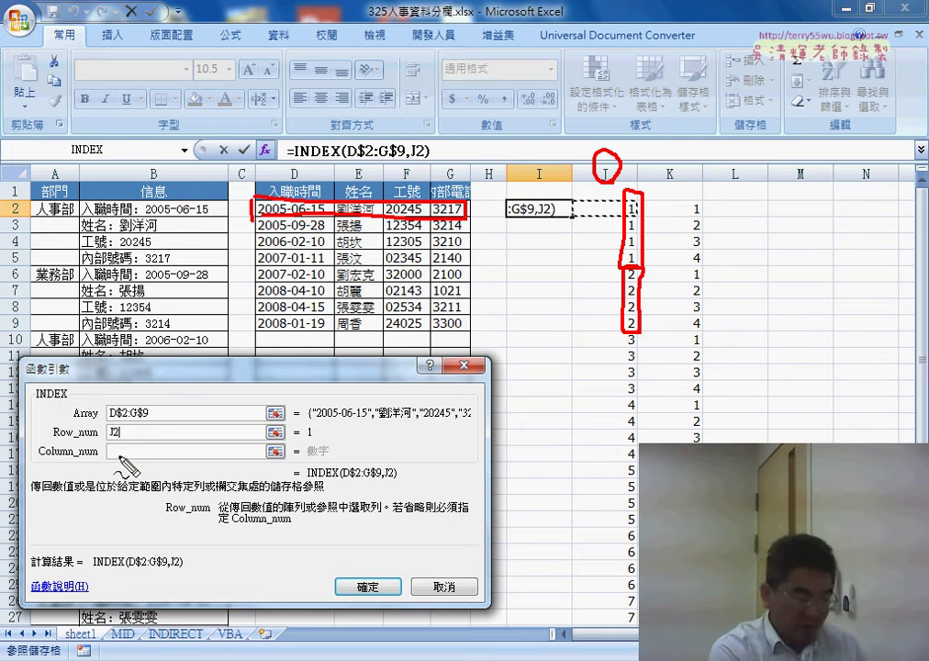
key("Escape")
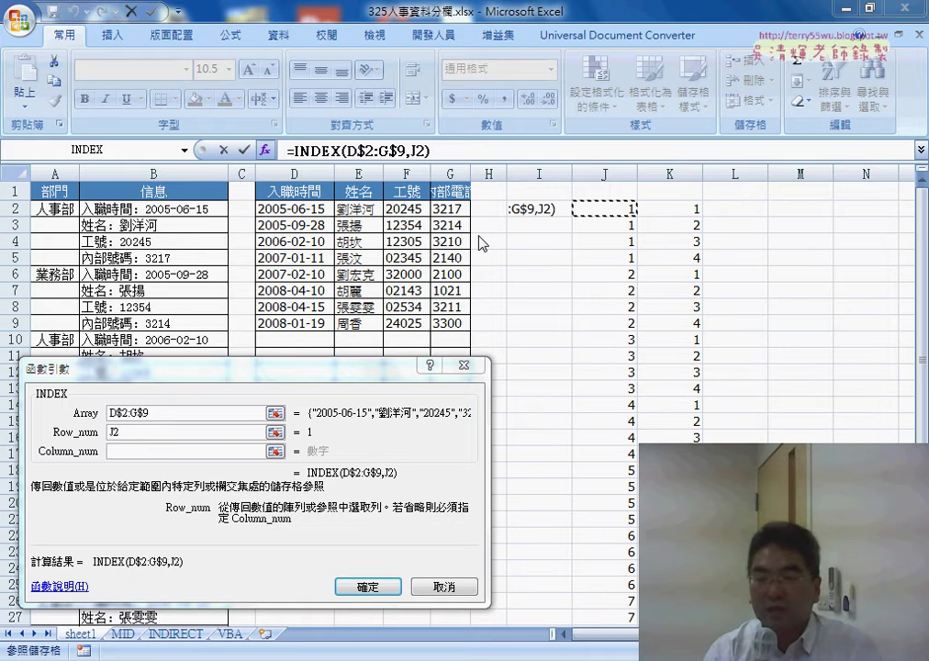
Set Column_num to K2 and finish =INDEX(D$2:G$9,J2,K2) in I2
left_click(134, 451)
left_click(680, 212)
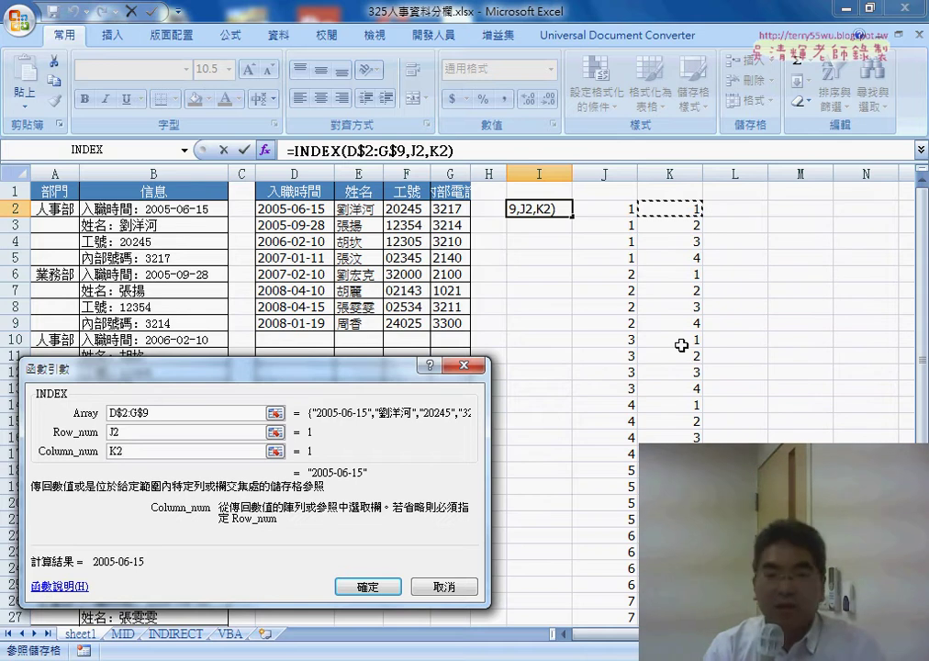
left_click(367, 586)
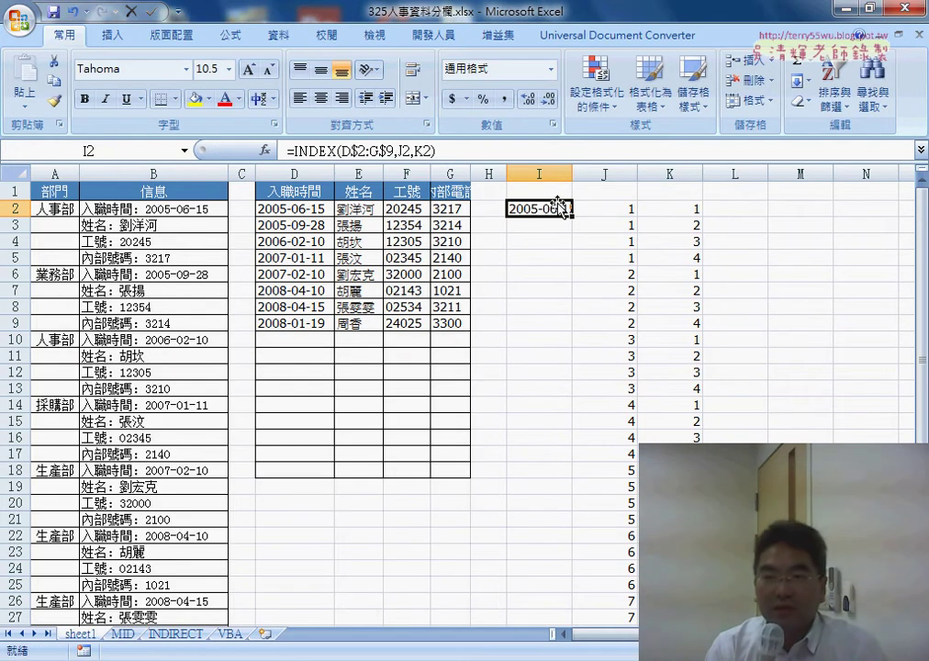
Widen column I, fill I2's formula down to I30, and highlight helpers J2:J5 and K2:K5
left_click_drag(570, 172, 586, 174)
mouse_move(585, 216)
left_mouse_down()
mouse_move(578, 610)
mouse_move(578, 602)
left_mouse_up()
scroll(578, 601, "up", 3)
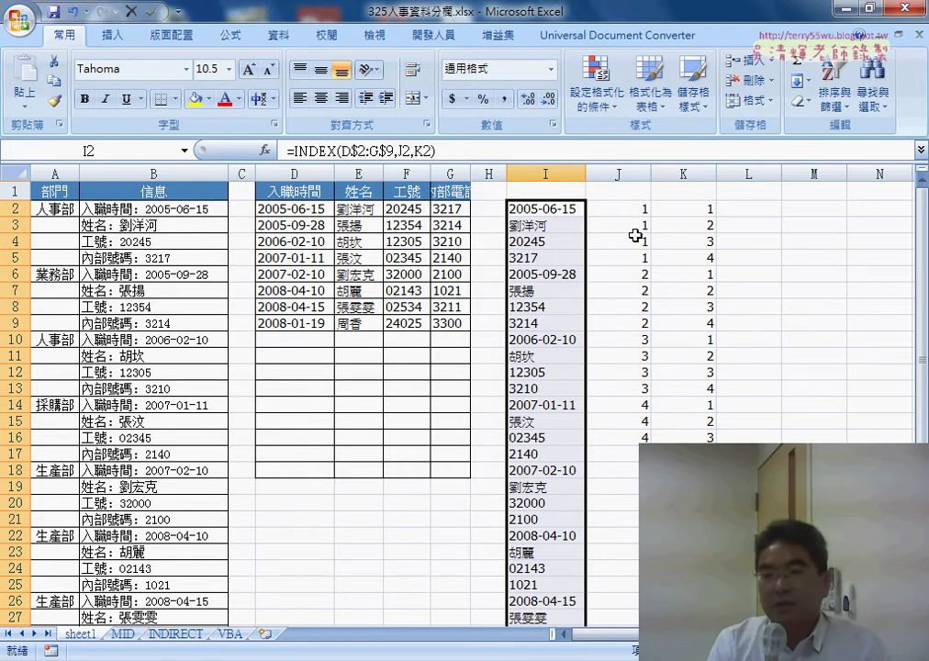
left_click_drag(630, 210, 624, 258)
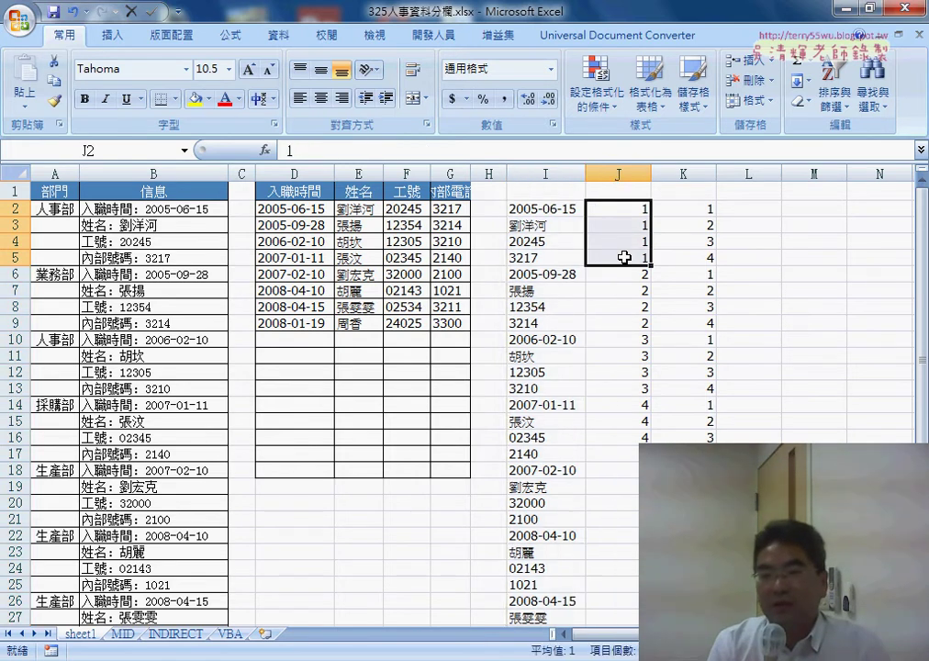
left_click_drag(683, 211, 693, 252)
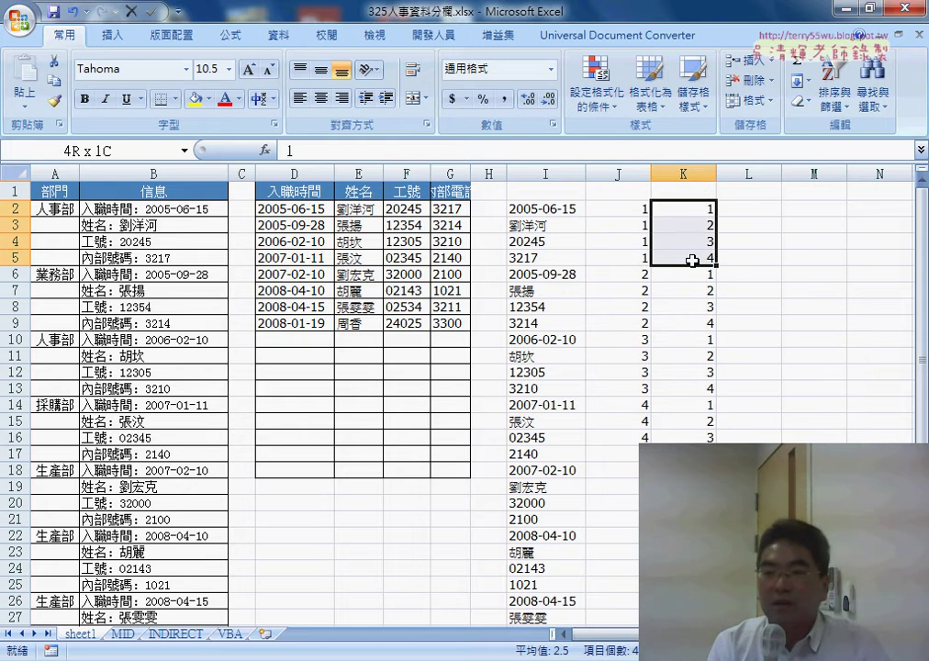
left_click_drag(621, 209, 623, 258)
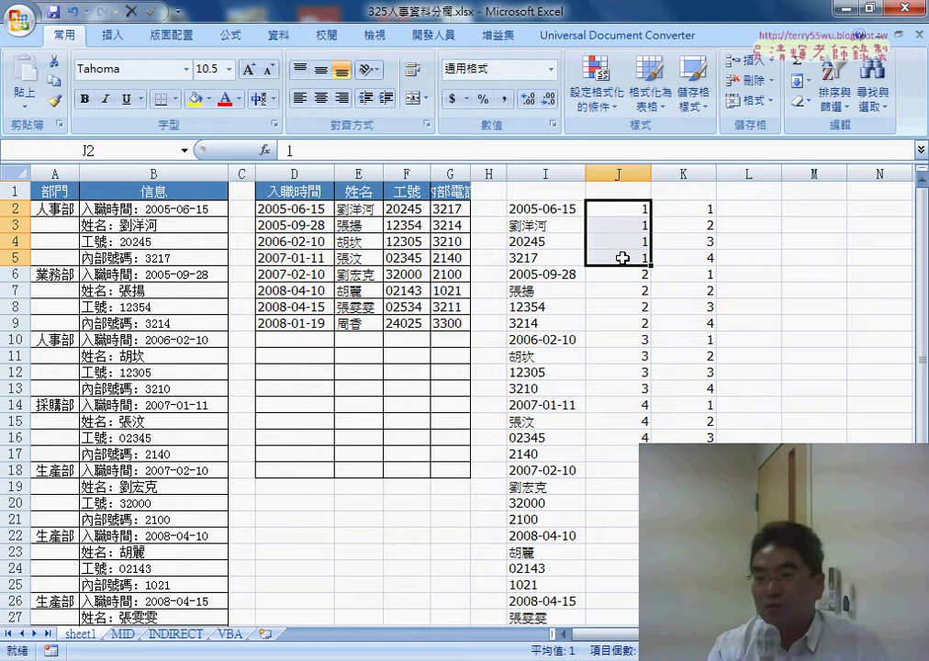
left_click(631, 209)
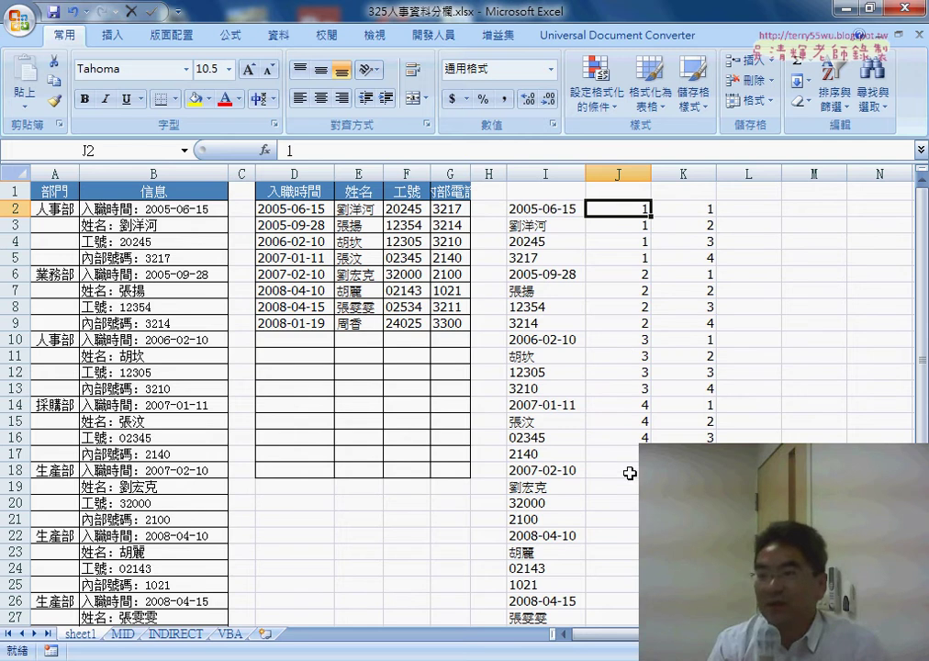
scroll(630, 473, "down", 3)
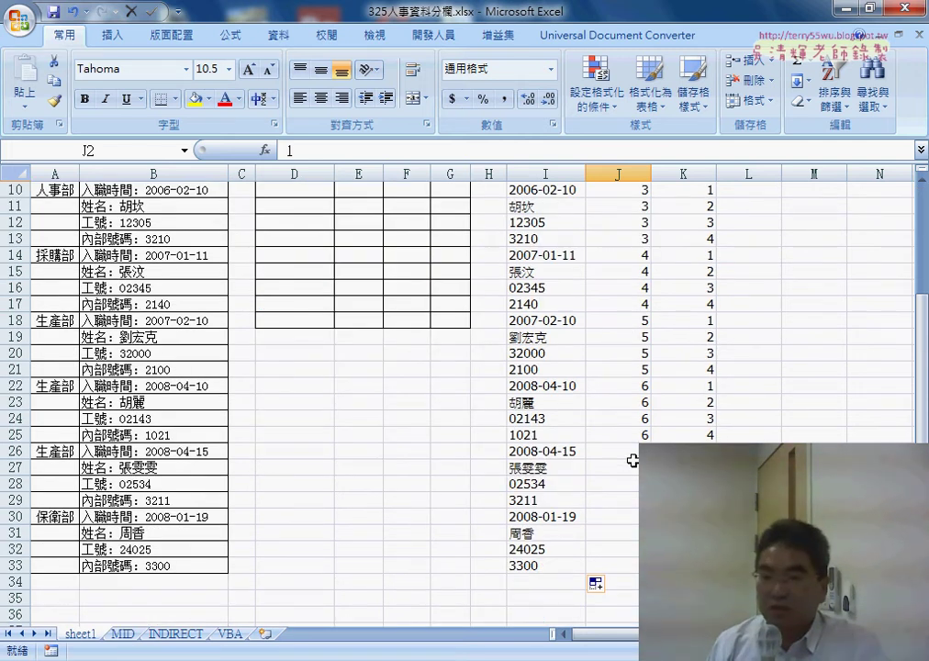
scroll(632, 460, "up", 3)
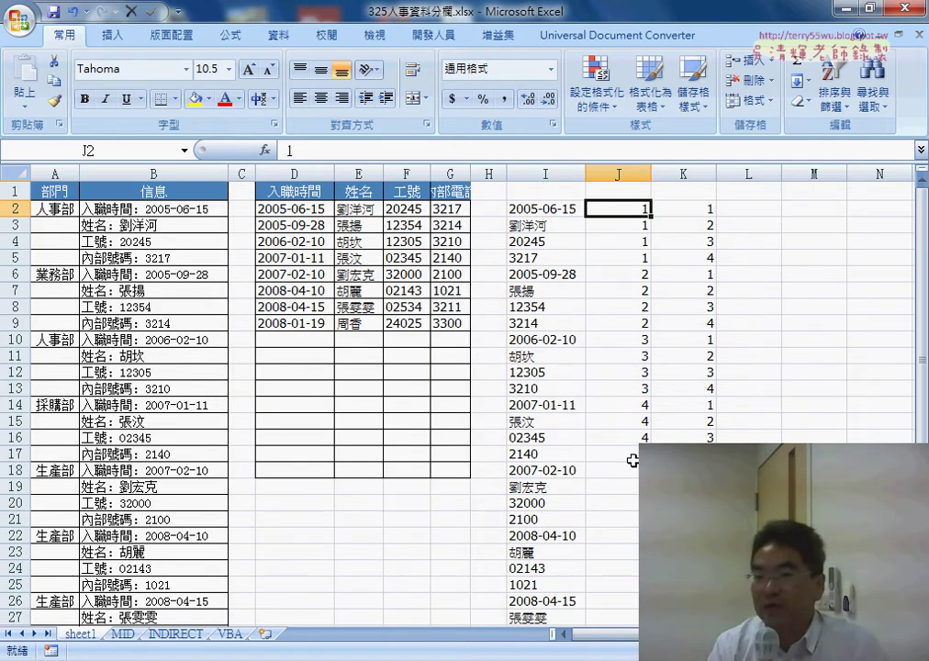
left_click_drag(628, 211, 630, 257)
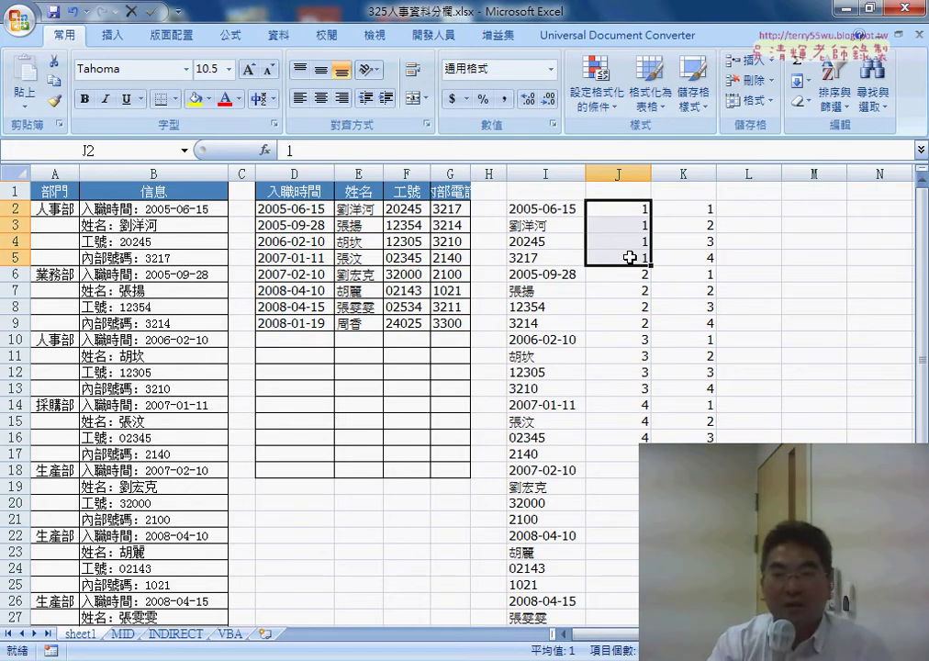
left_click_drag(712, 216, 707, 255)
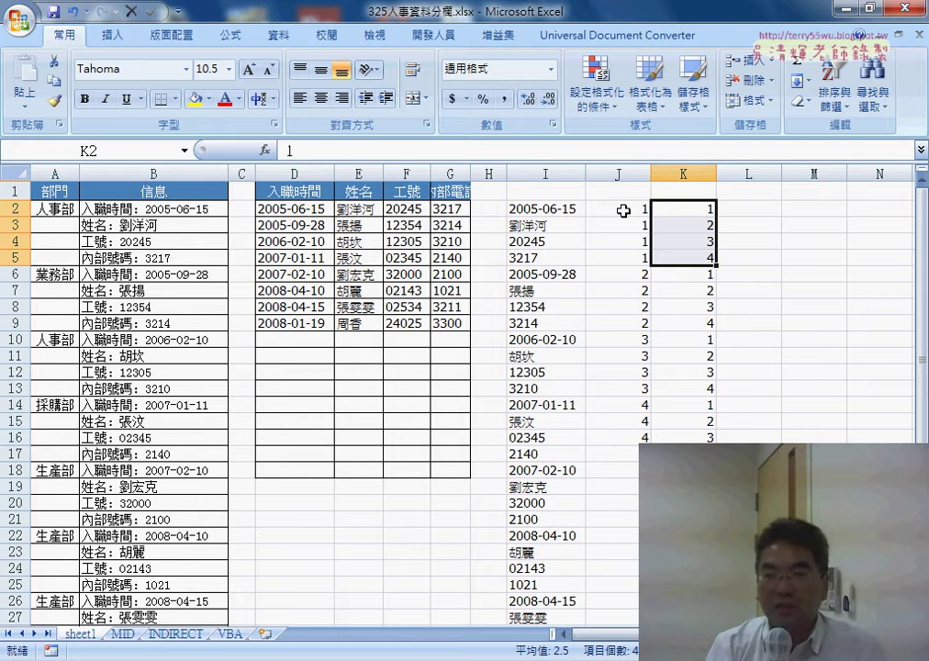
left_click_drag(623, 211, 627, 262)
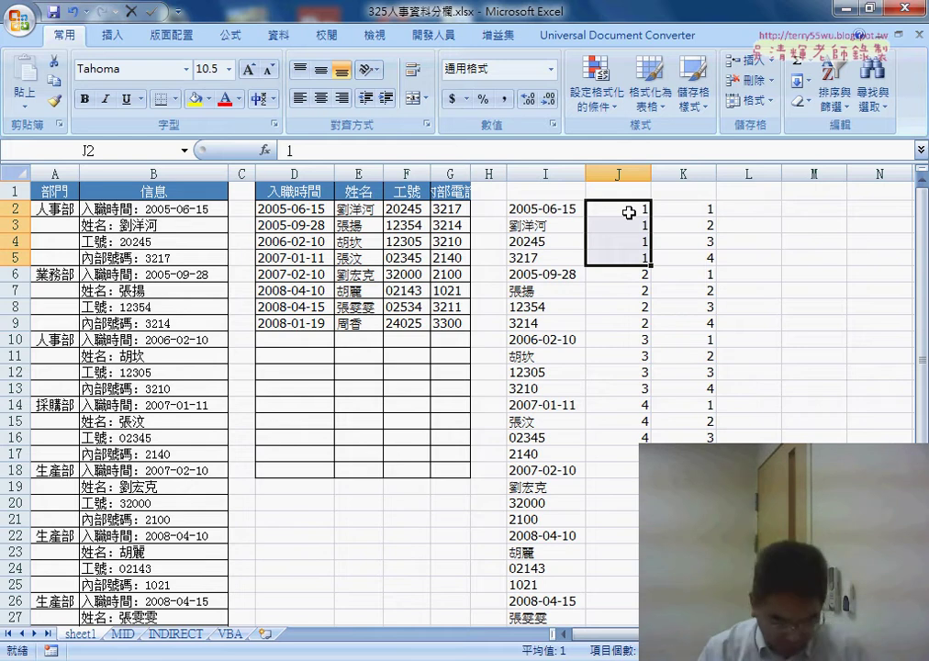
Delete column J's helper numbers and open Insert Function for J2
key("ctrl+shift+Down")
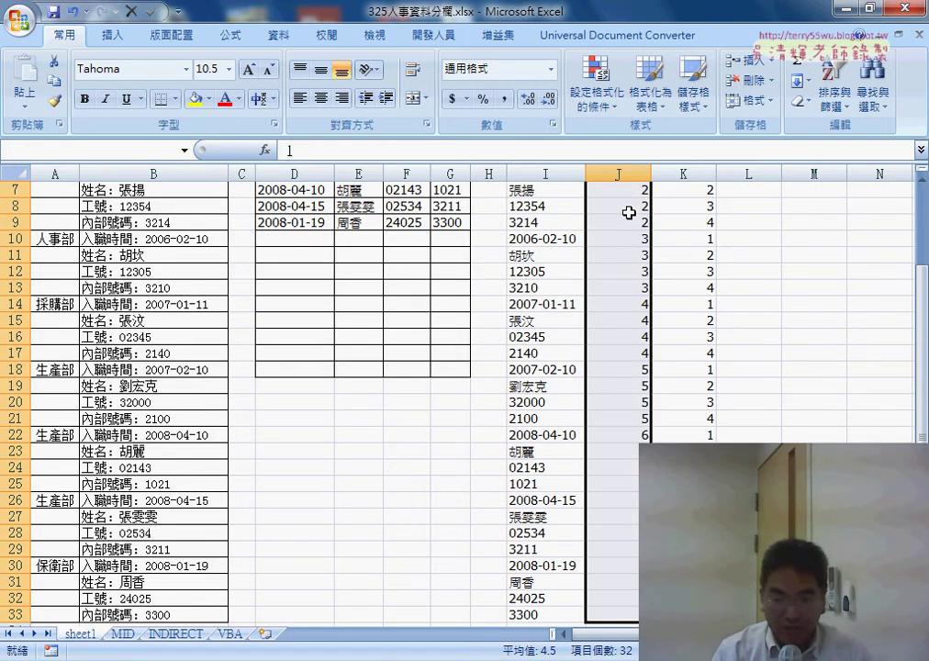
key("Delete")
scroll(628, 212, "up", 2)
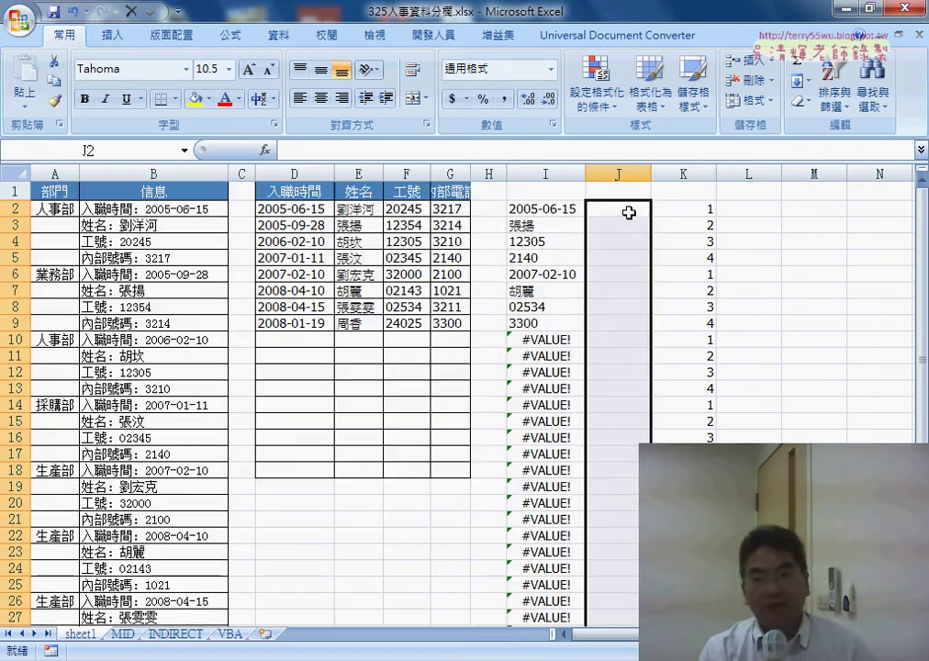
left_click(628, 212)
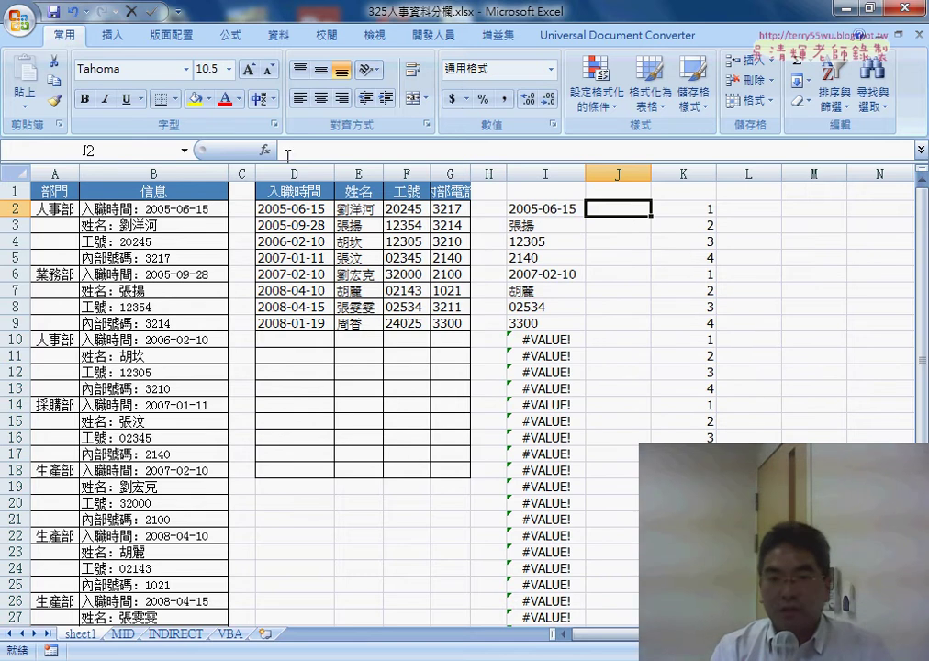
left_click(264, 150)
mouse_move(307, 330)
left_mouse_down()
mouse_move(354, 272)
mouse_move(361, 226)
left_mouse_up()
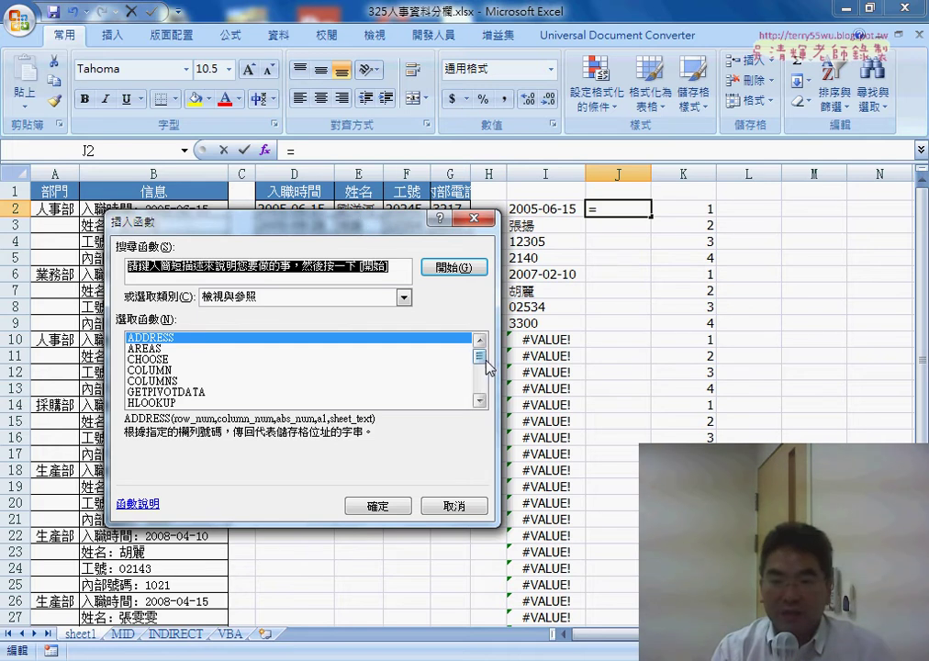
Insert =ROW()/4 in J2 and fill it down through J8
left_click_drag(480, 356, 479, 386)
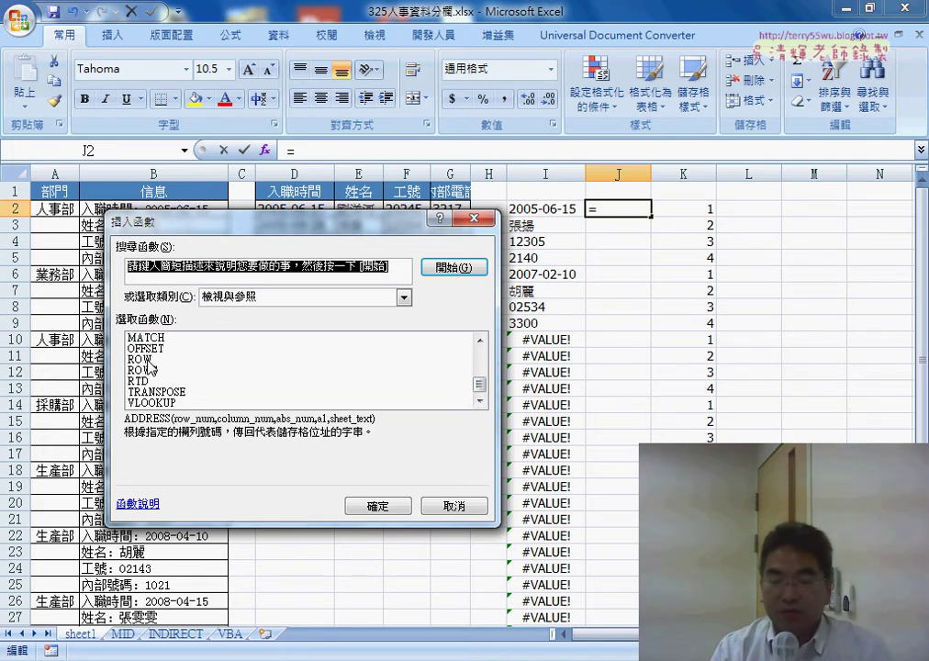
left_click(152, 359)
left_click(378, 507)
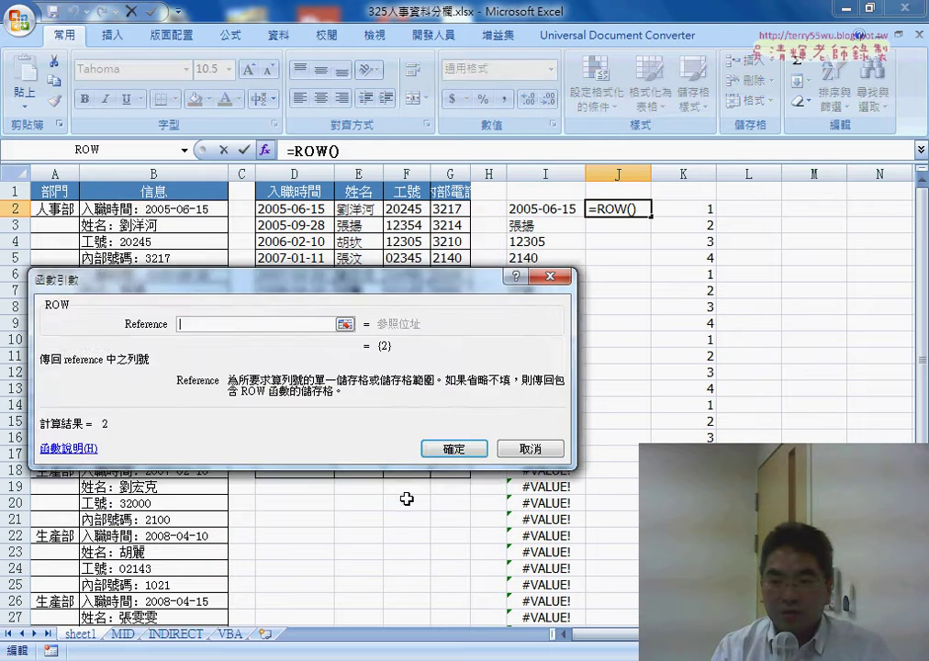
left_click(455, 449)
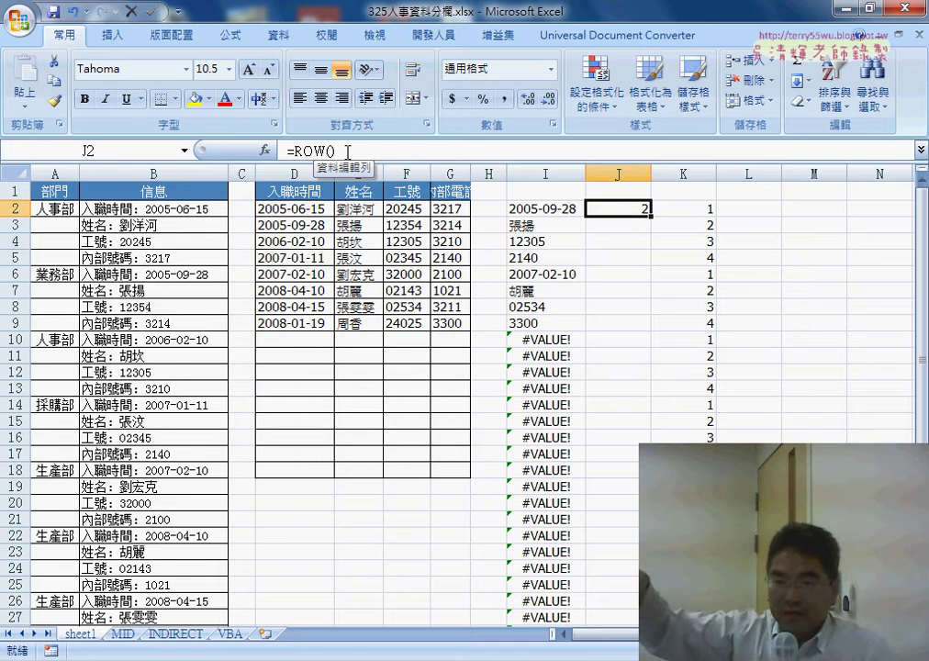
left_click(357, 150)
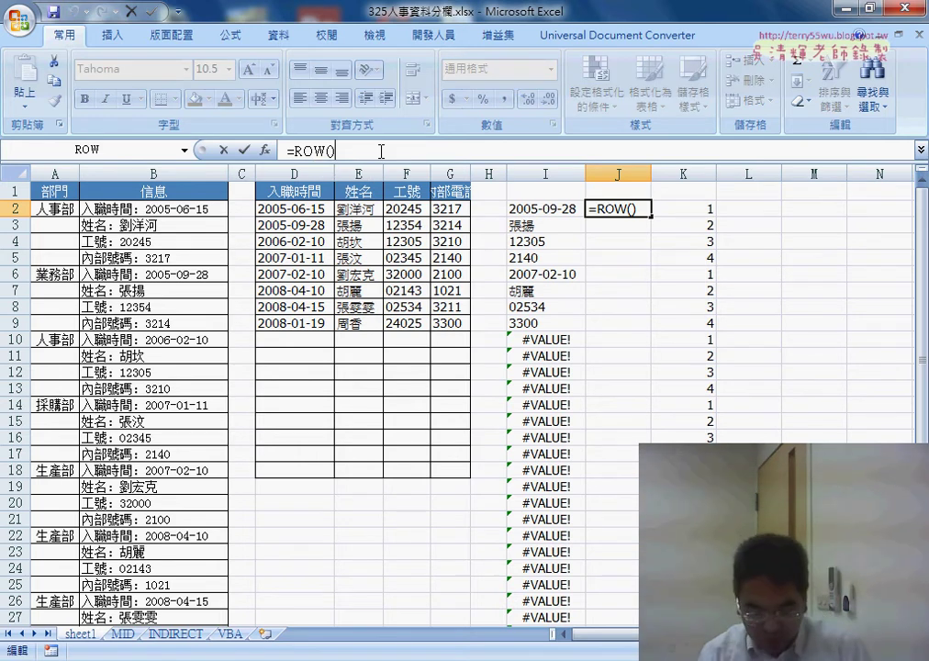
type("/4")
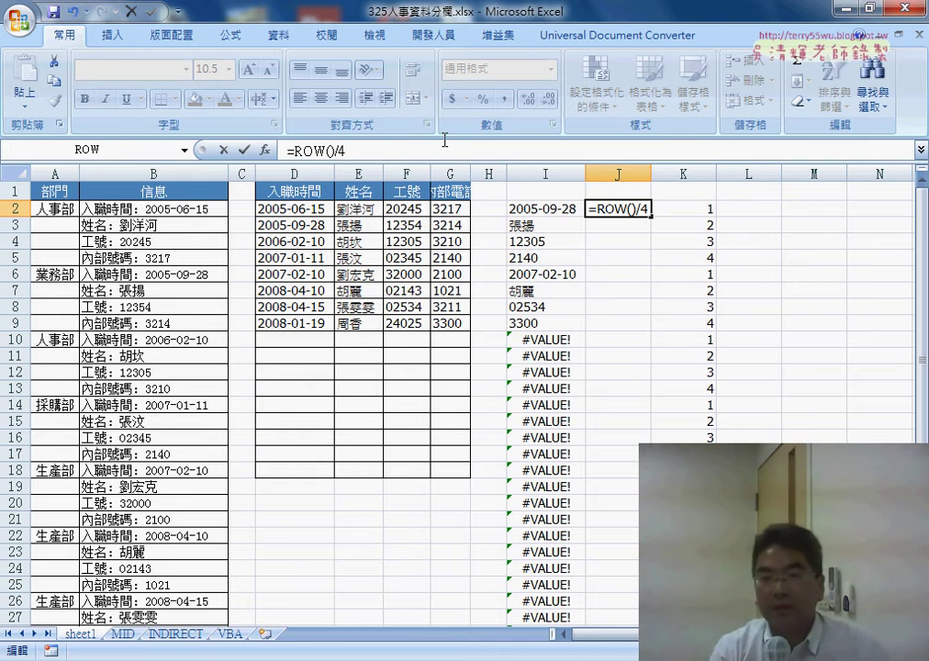
left_click(245, 149)
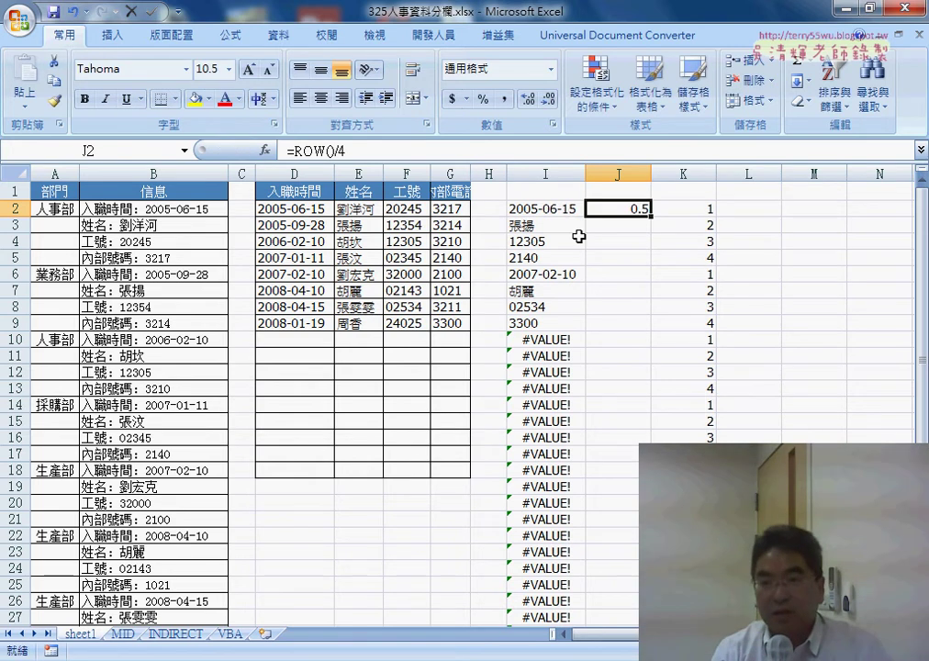
mouse_move(650, 219)
left_mouse_down()
mouse_move(651, 323)
mouse_move(651, 310)
left_mouse_up()
Change J2 to =INT(ROW()/4) and fill it down column J to row 35
left_click(292, 150)
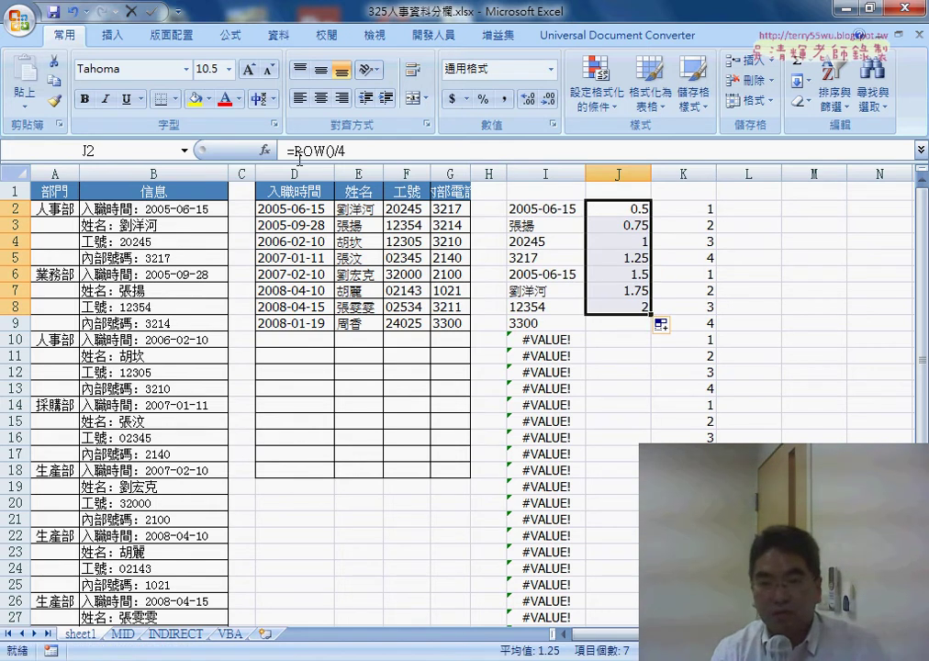
type("i")
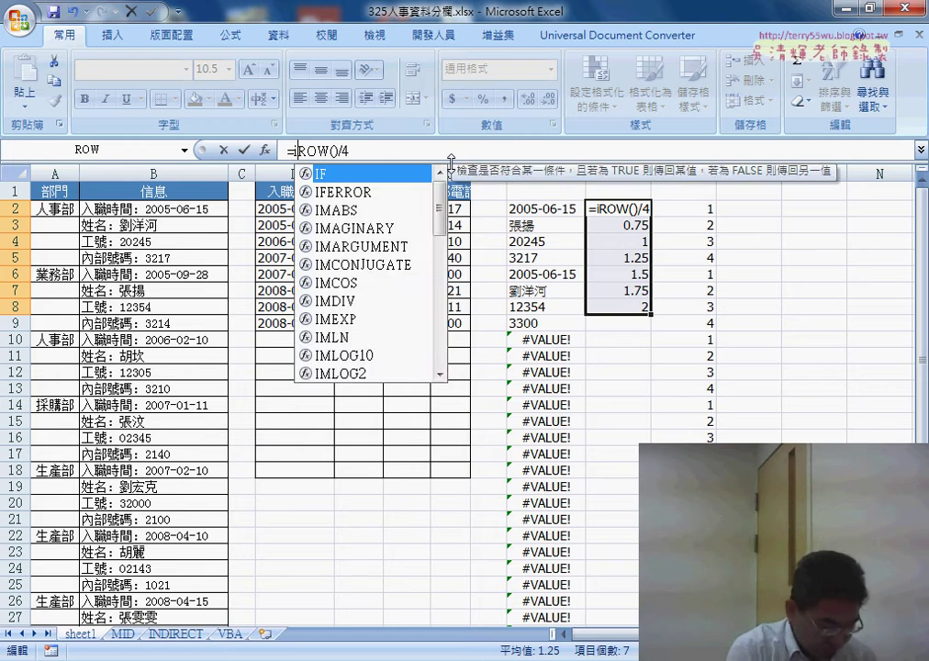
type("nt(ROW(")
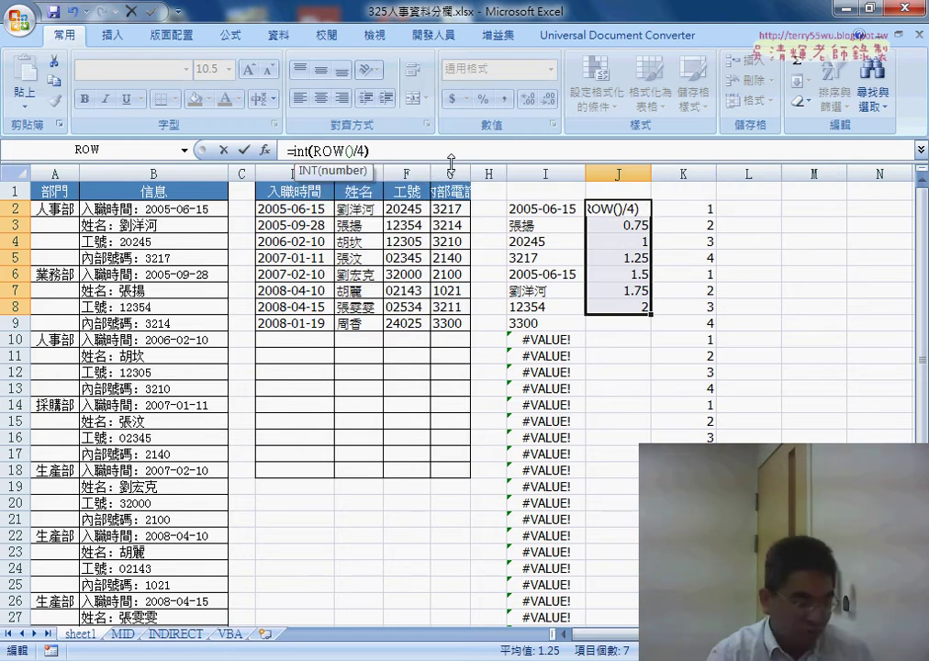
type(")")
key("Return")
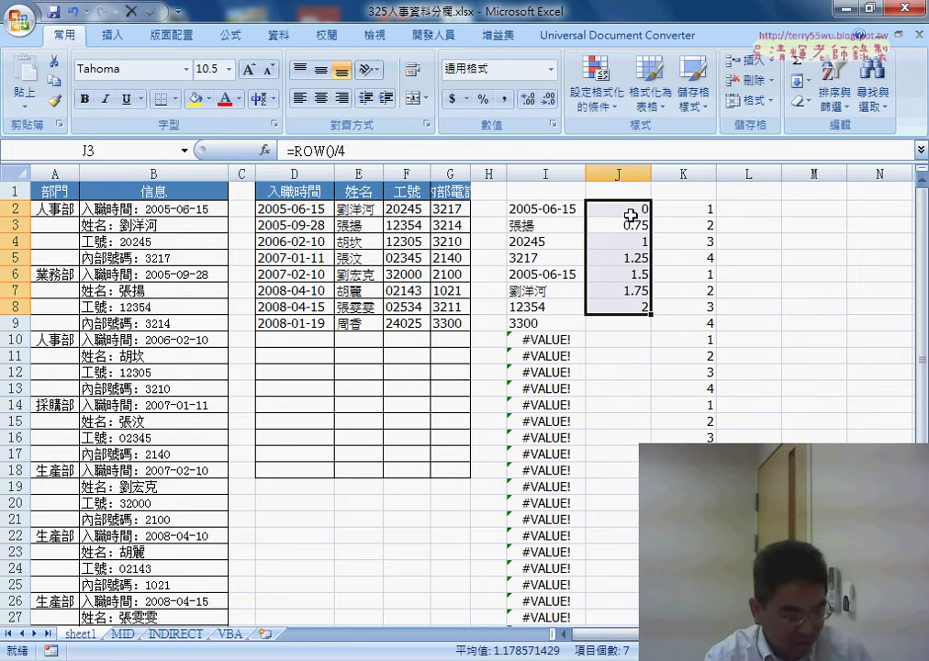
left_click(632, 215)
mouse_move(651, 216)
left_mouse_down()
mouse_move(661, 352)
mouse_move(705, 389)
left_mouse_up()
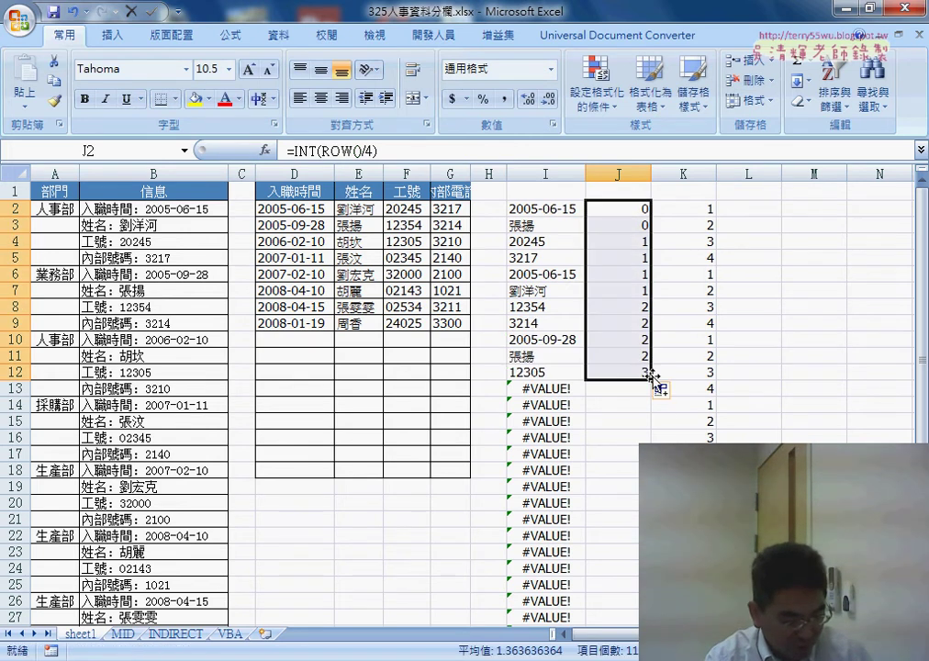
left_click_drag(651, 378, 651, 601)
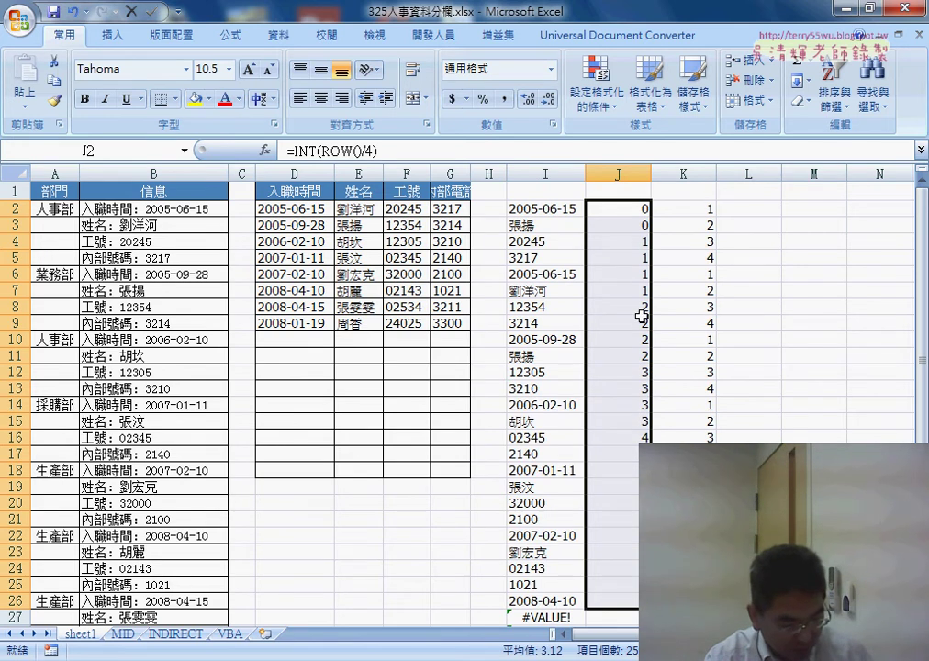
scroll(655, 440, "down", 3)
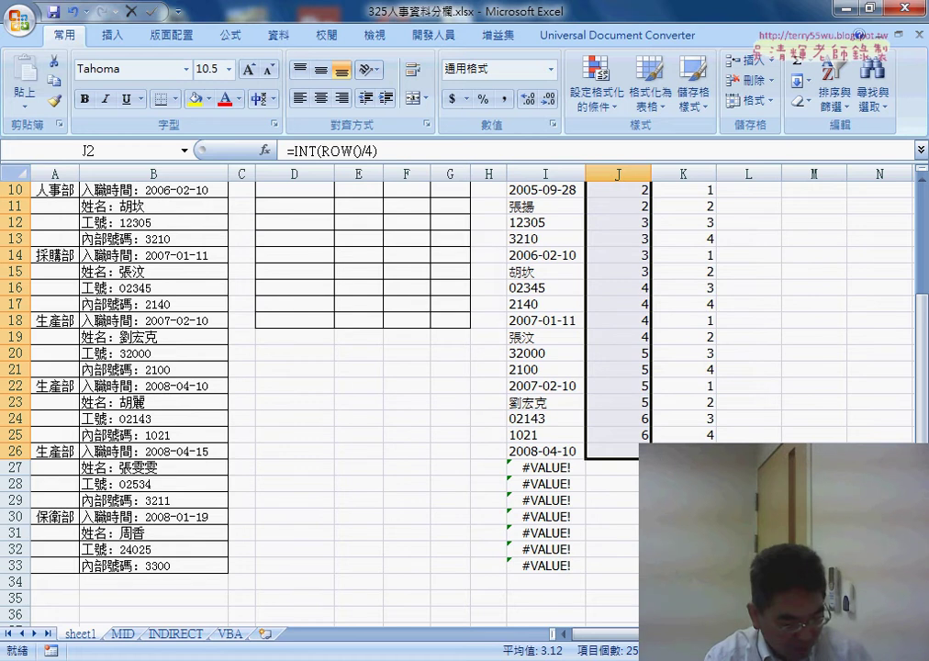
left_click_drag(651, 458, 651, 589)
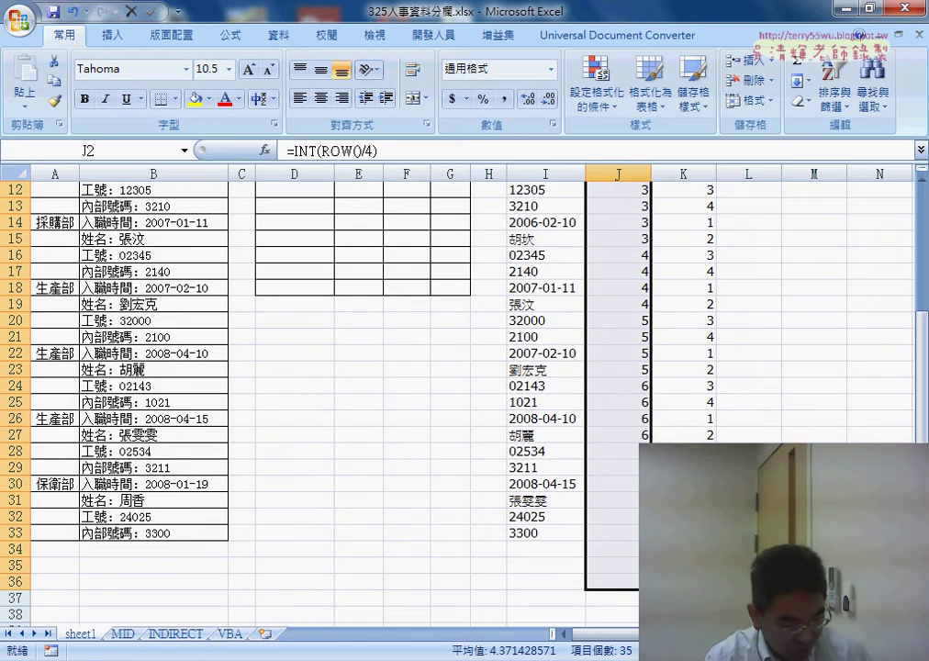
left_click_drag(651, 590, 651, 574)
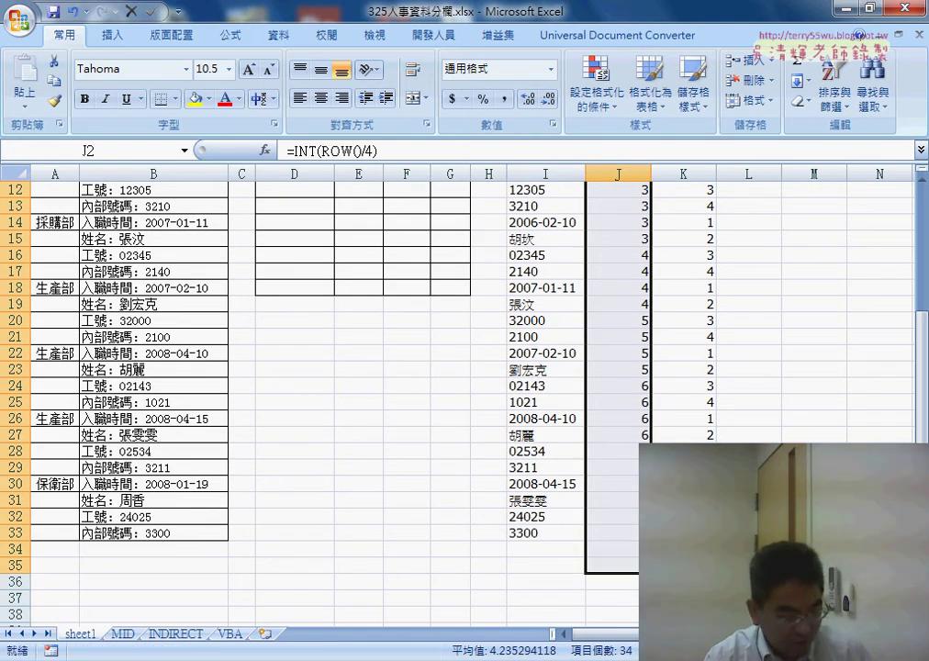
scroll(629, 224, "up", 4)
left_click_drag(625, 210, 638, 224)
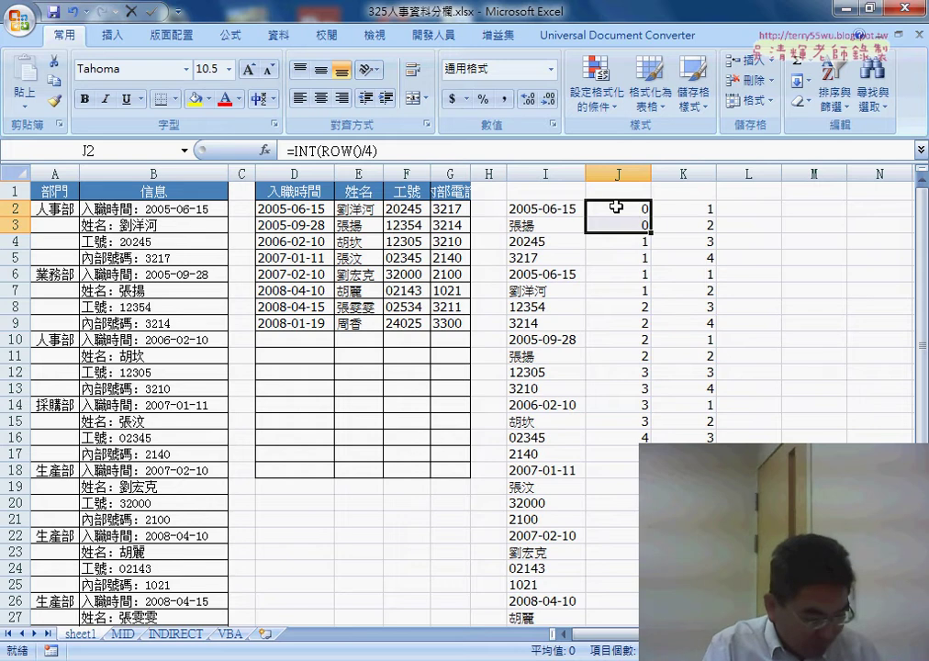
Add -2 after ROW() in J2's formula, then abandon the first fill-down
left_click(365, 149)
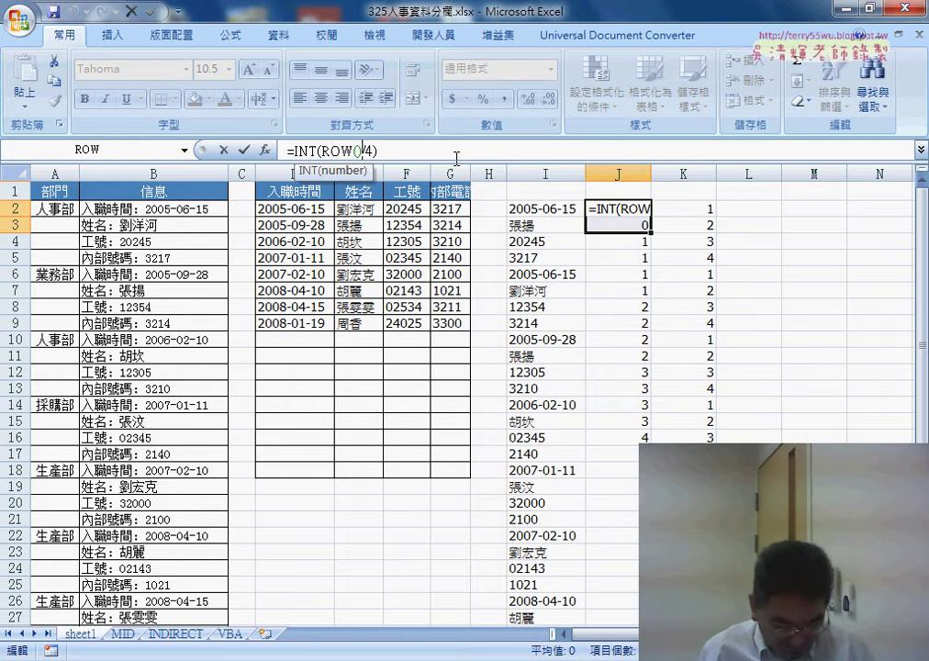
type("-2")
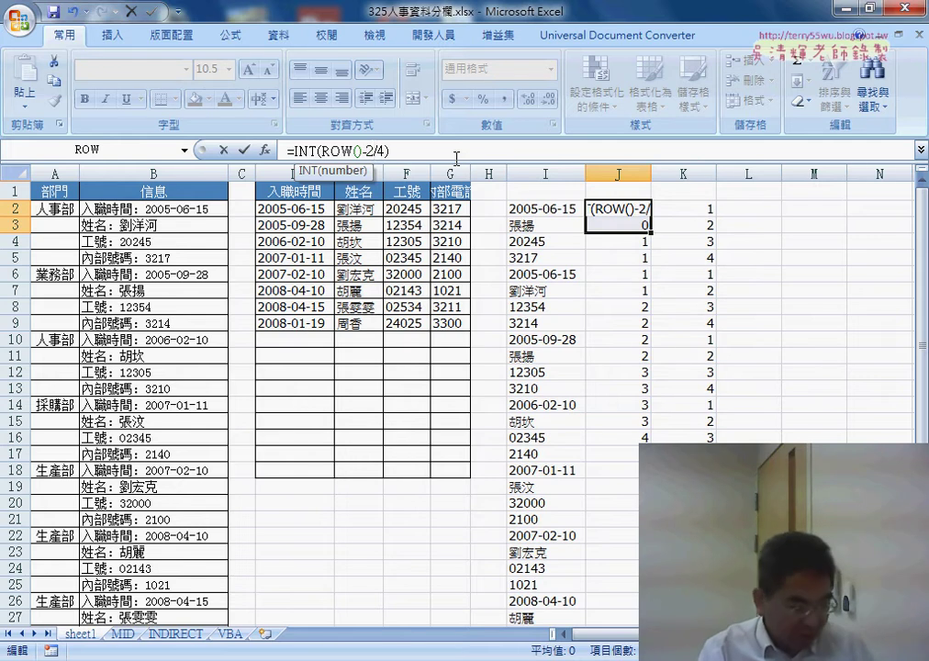
left_click(243, 150)
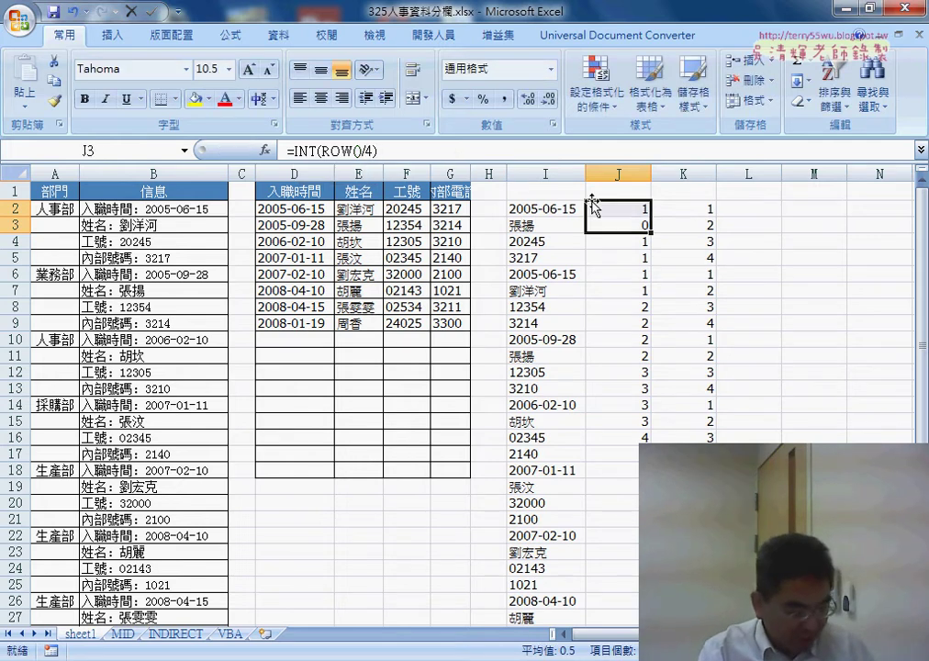
left_click_drag(654, 214, 648, 522)
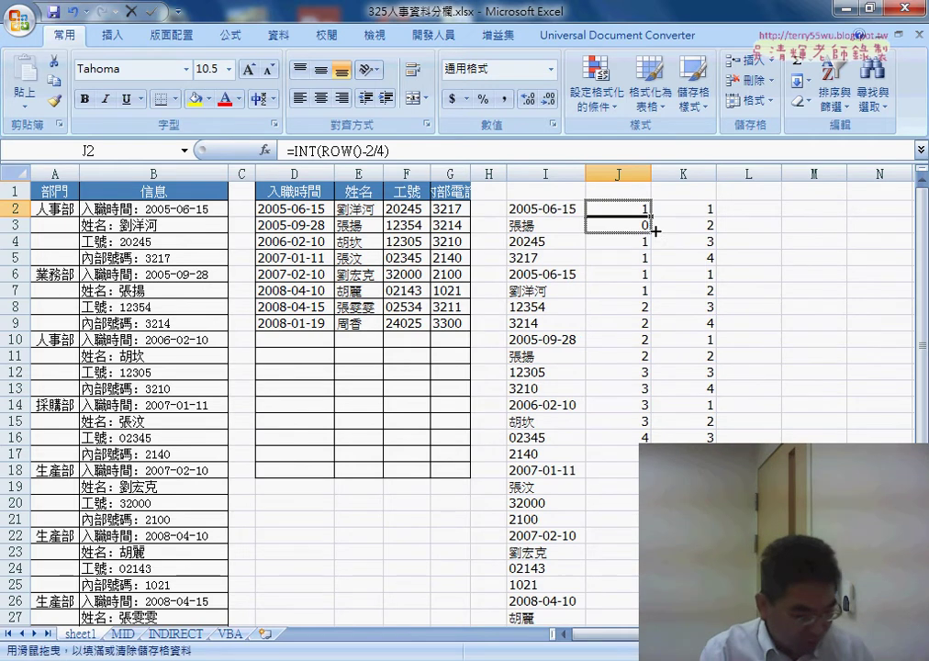
left_click_drag(647, 521, 632, 213)
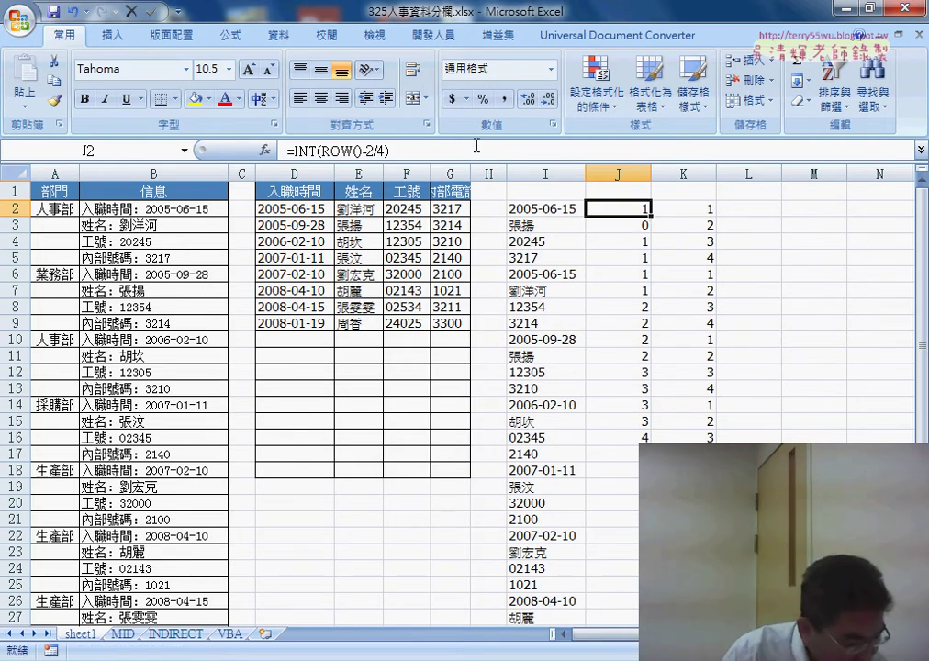
Correct J2 to =INT((ROW()-2)/4) and fill it down to J33
left_click(336, 151)
type("(")
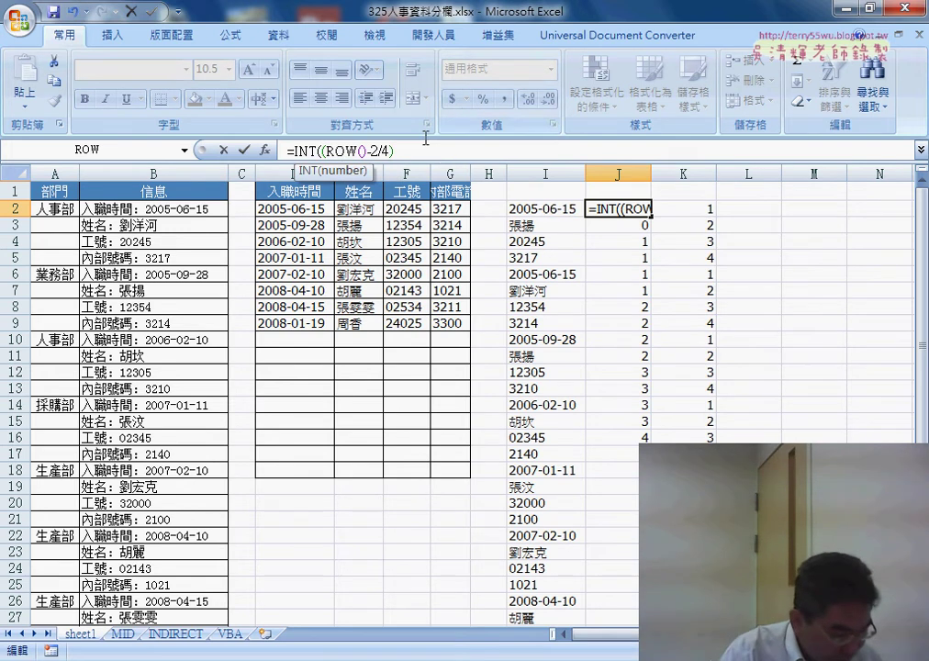
left_click(370, 150)
type(")")
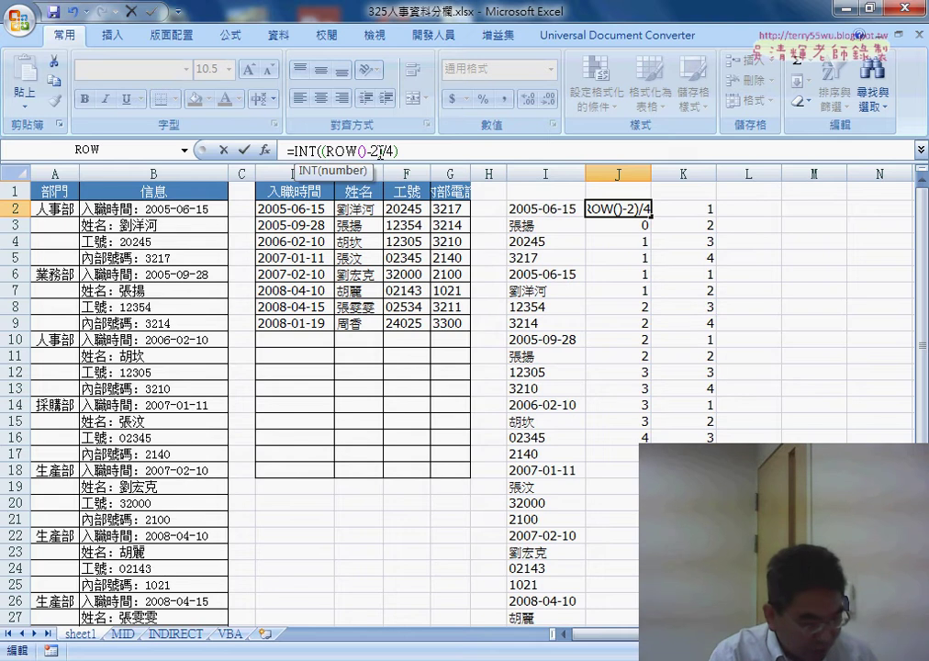
left_click(245, 150)
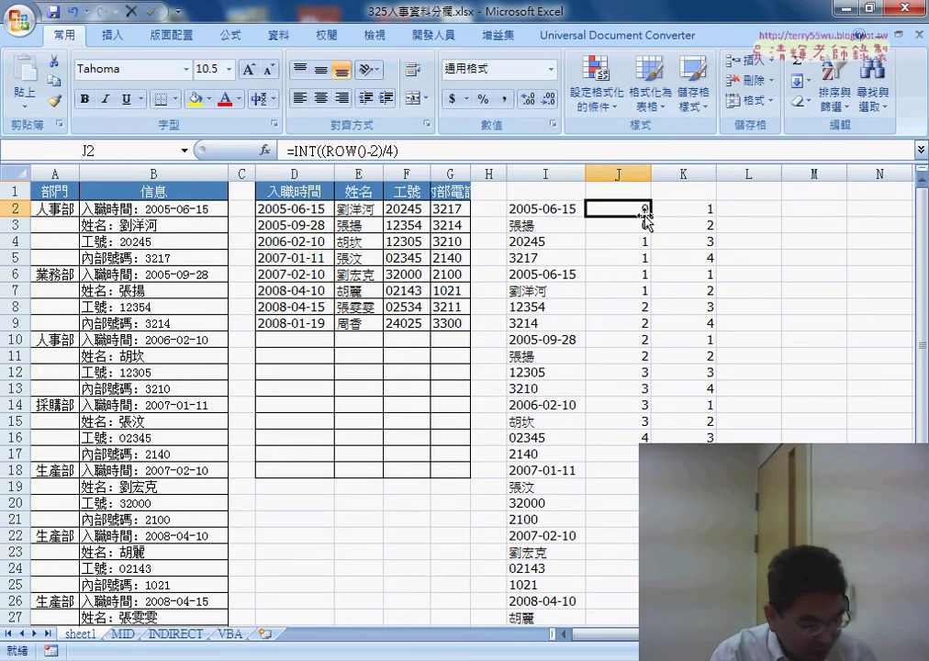
mouse_move(646, 214)
left_mouse_down()
mouse_move(643, 601)
mouse_move(643, 505)
mouse_move(642, 533)
left_mouse_up()
left_click(624, 549)
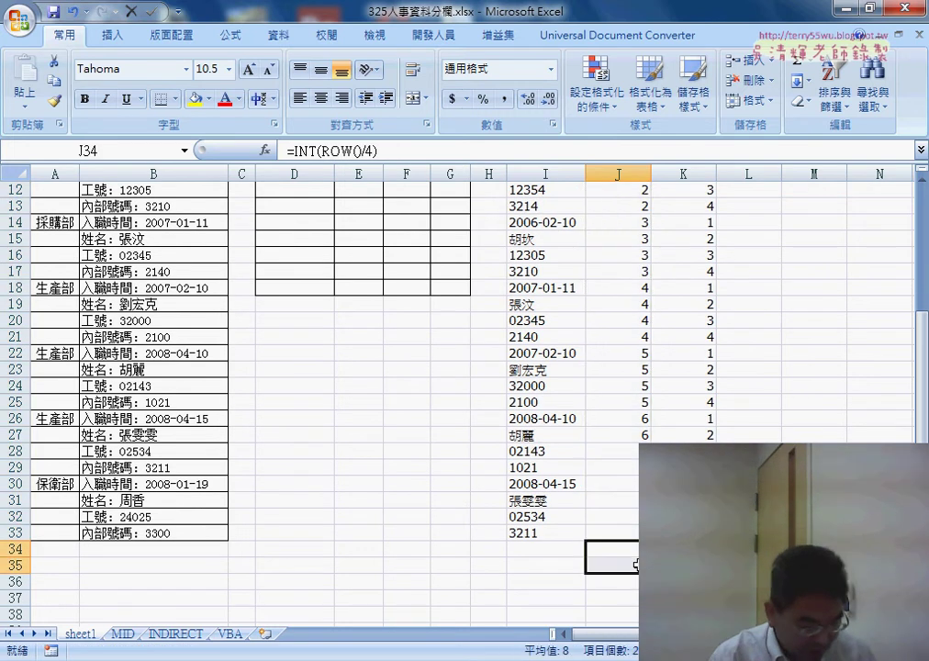
scroll(636, 564, "up", 2)
scroll(595, 367, "up", 1)
scroll(628, 324, "up", 1)
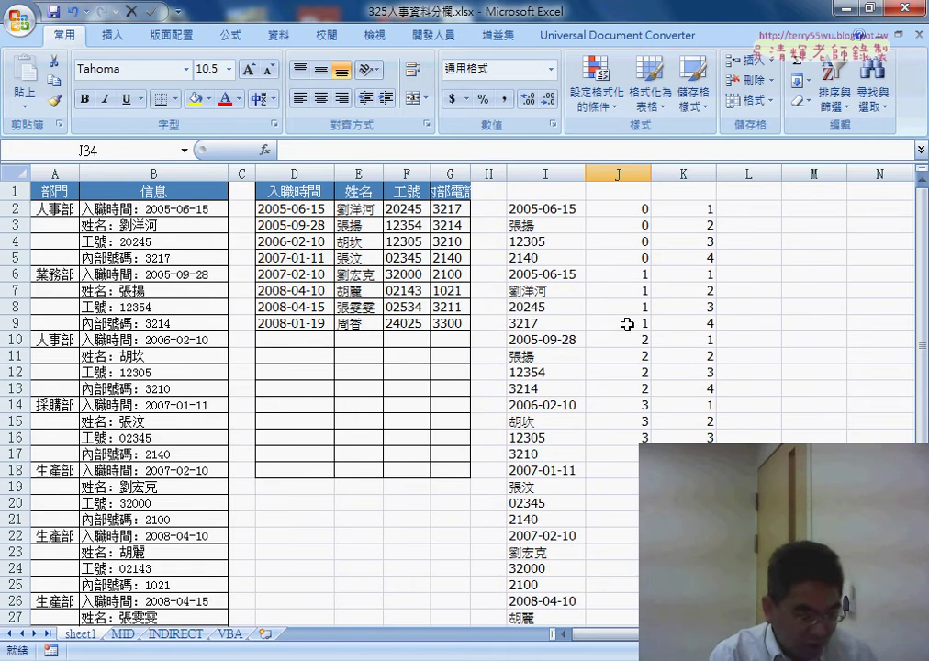
left_click(630, 208)
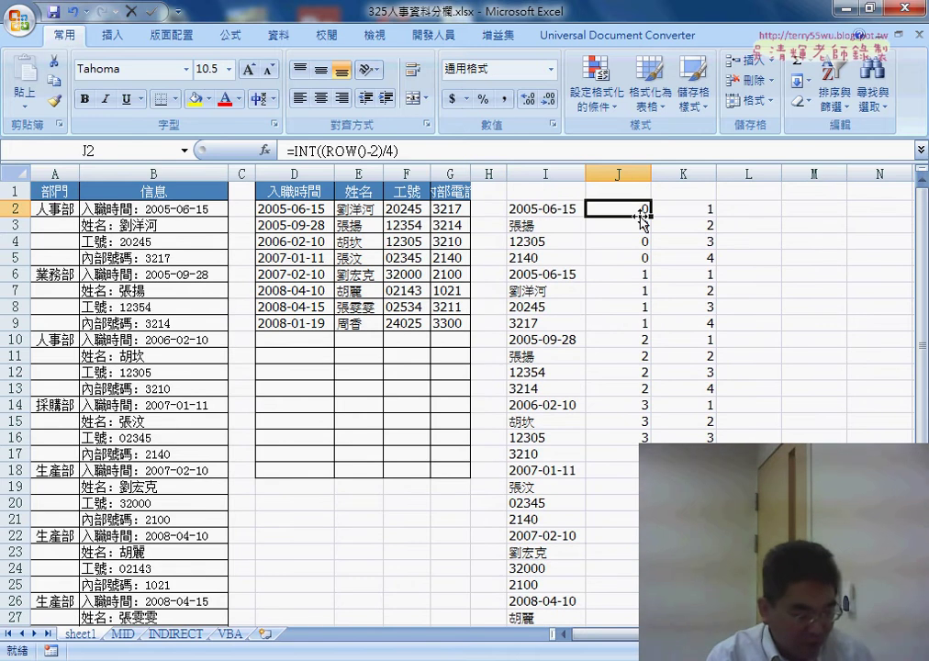
Append +1 so J2:J33 hold =INT((ROW()-2)/4)+1, giving 1,1,1,1,2…
left_click(427, 150)
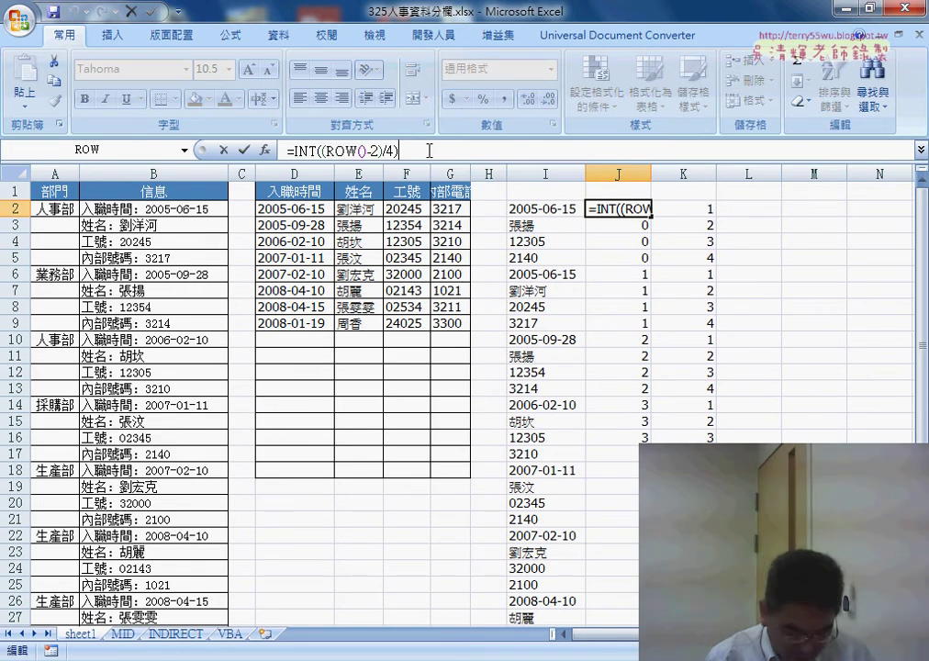
type("+")
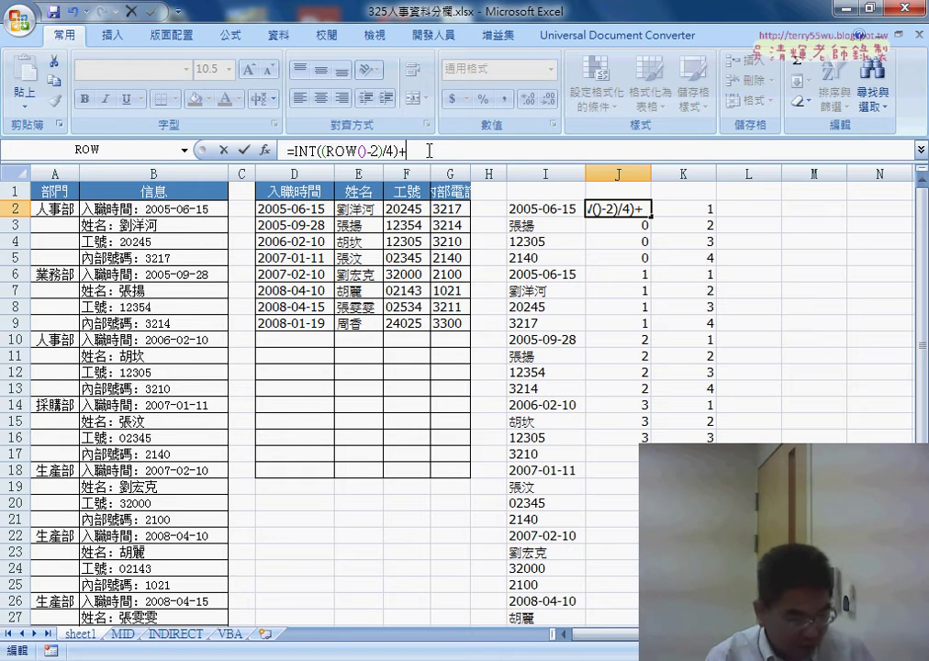
type("1")
left_click(244, 150)
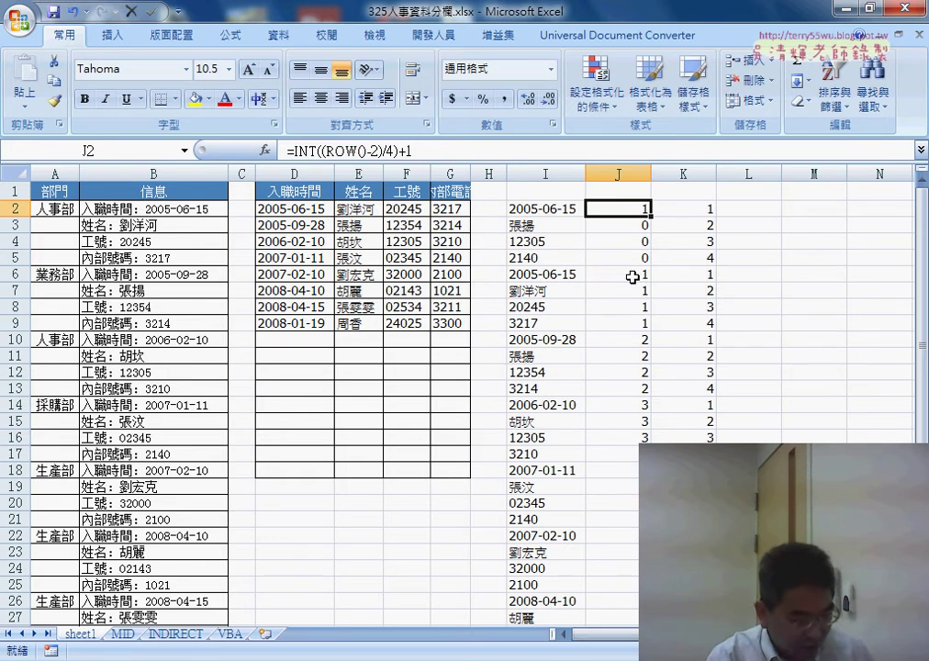
left_click_drag(652, 215, 646, 606)
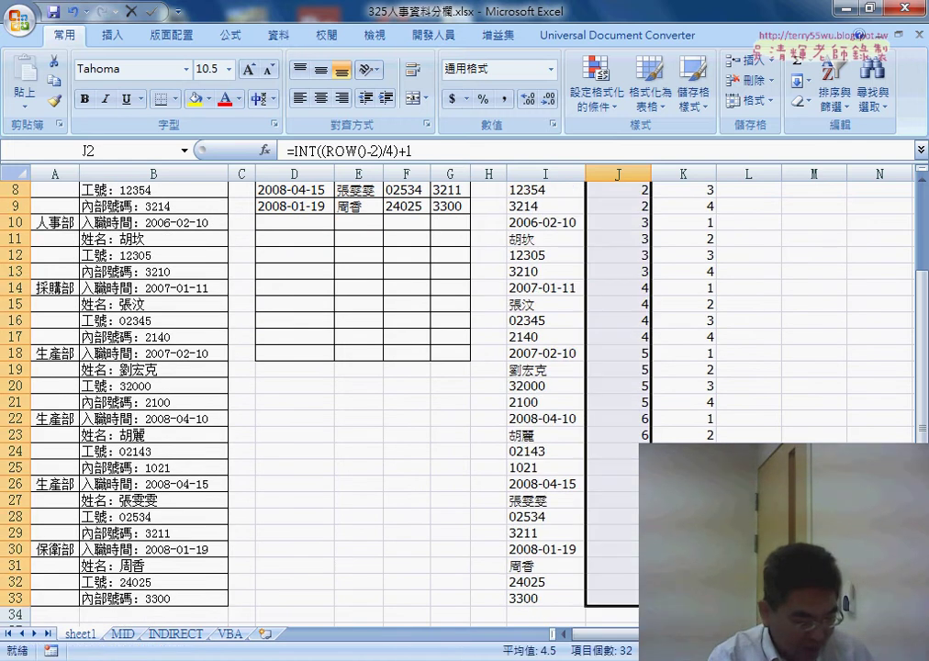
scroll(367, 395, "up", 3)
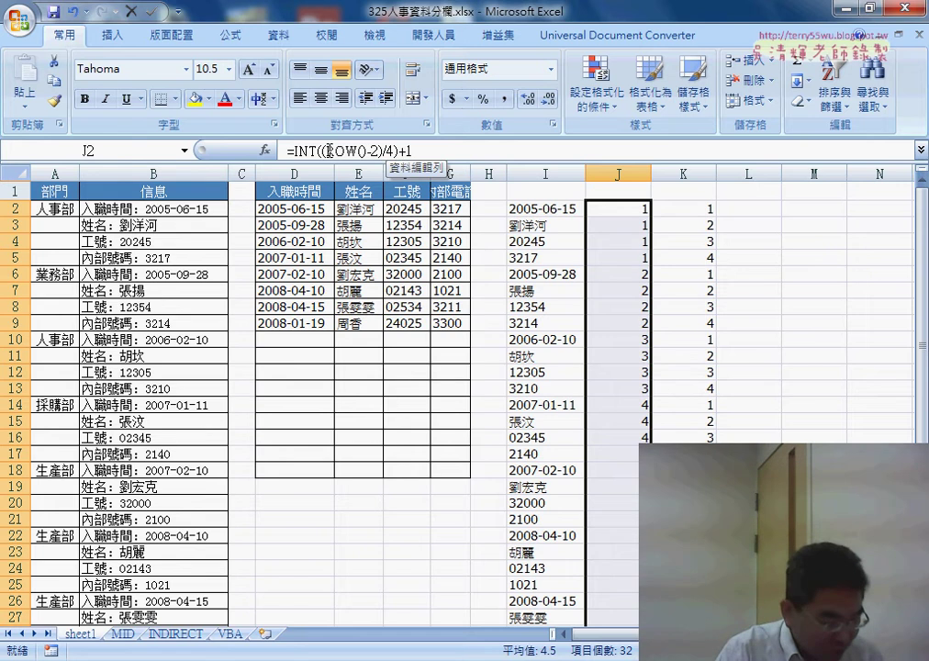
left_click_drag(327, 150, 367, 150)
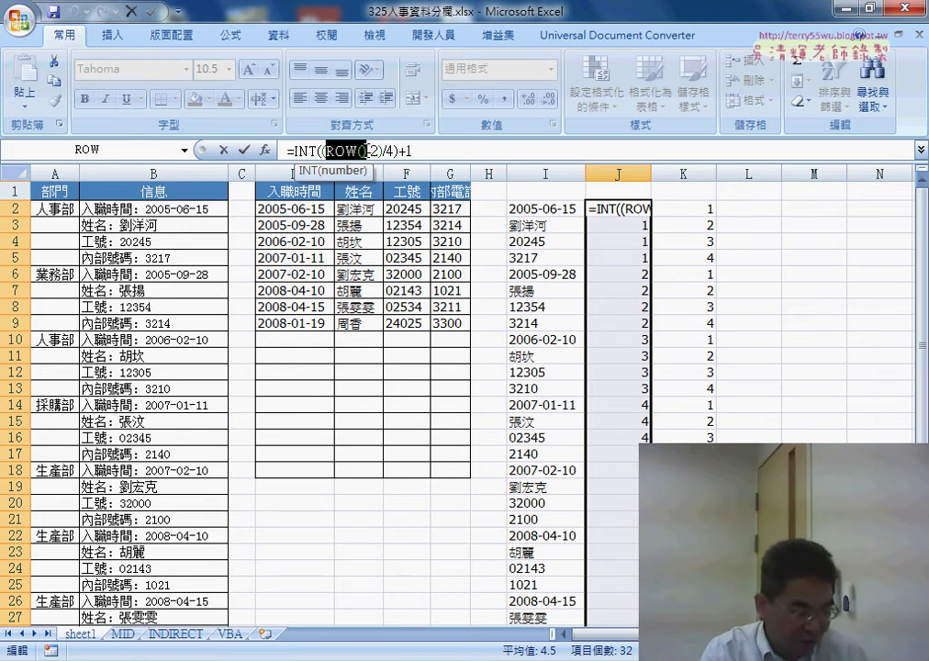
left_click(381, 151)
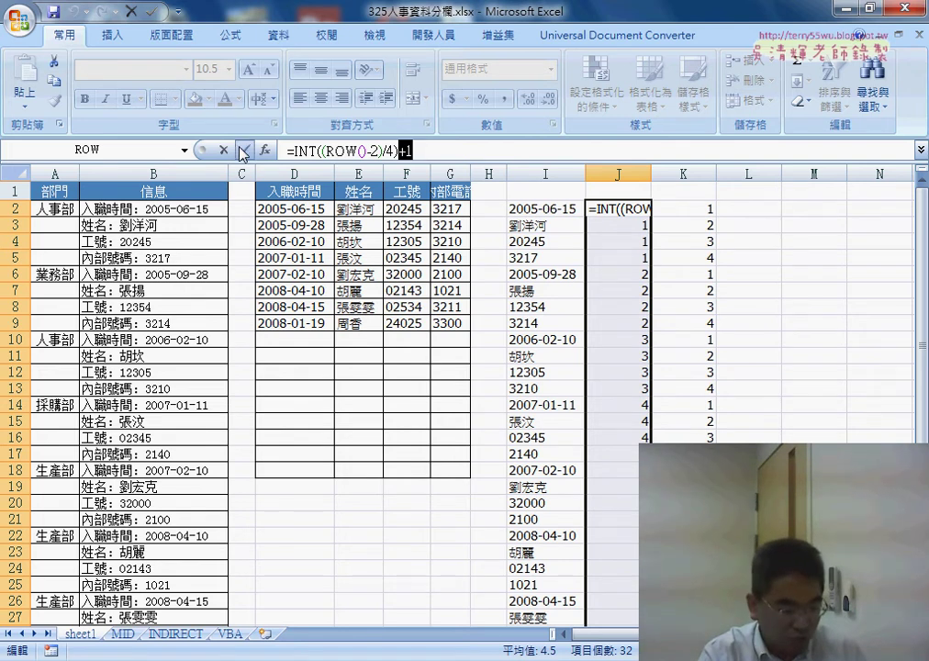
key("Return")
scroll(619, 282, "down", 3)
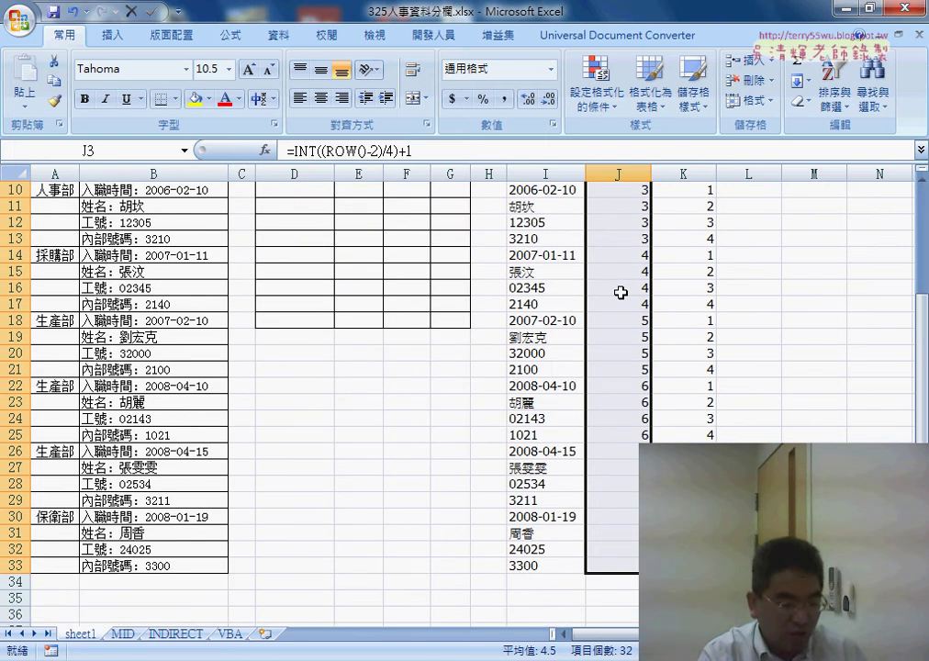
scroll(620, 292, "up", 3)
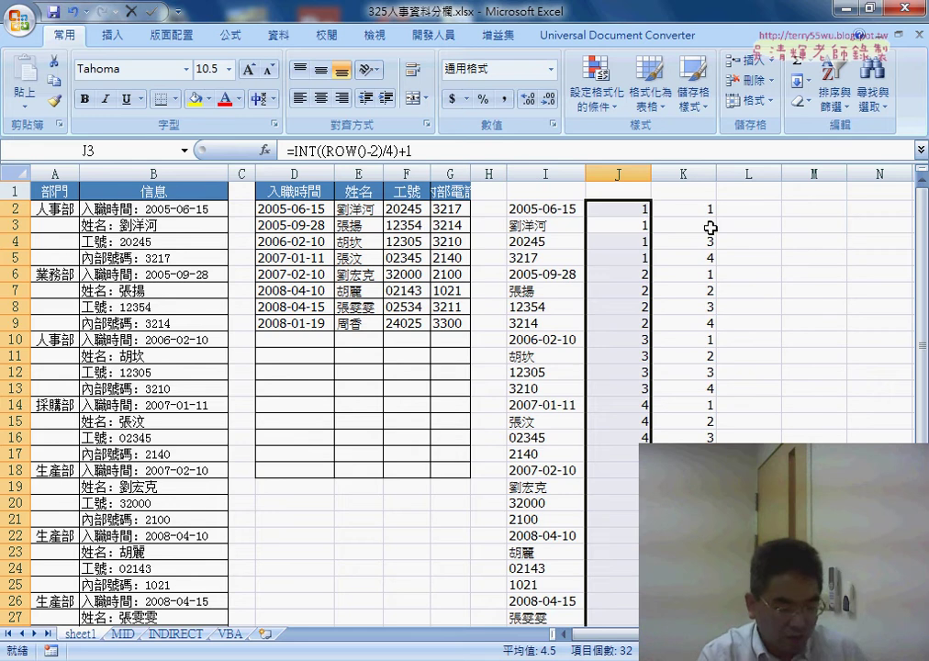
left_click(705, 209)
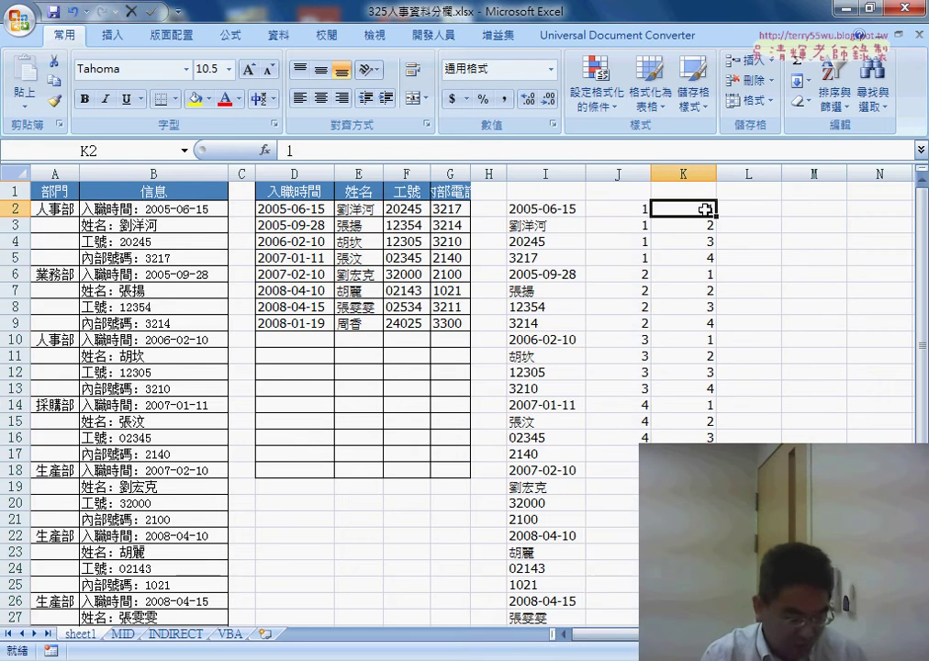
Clear the old position numbers from K2:K33, leaving K2 selected
key("ctrl+shift+Down")
key("Delete")
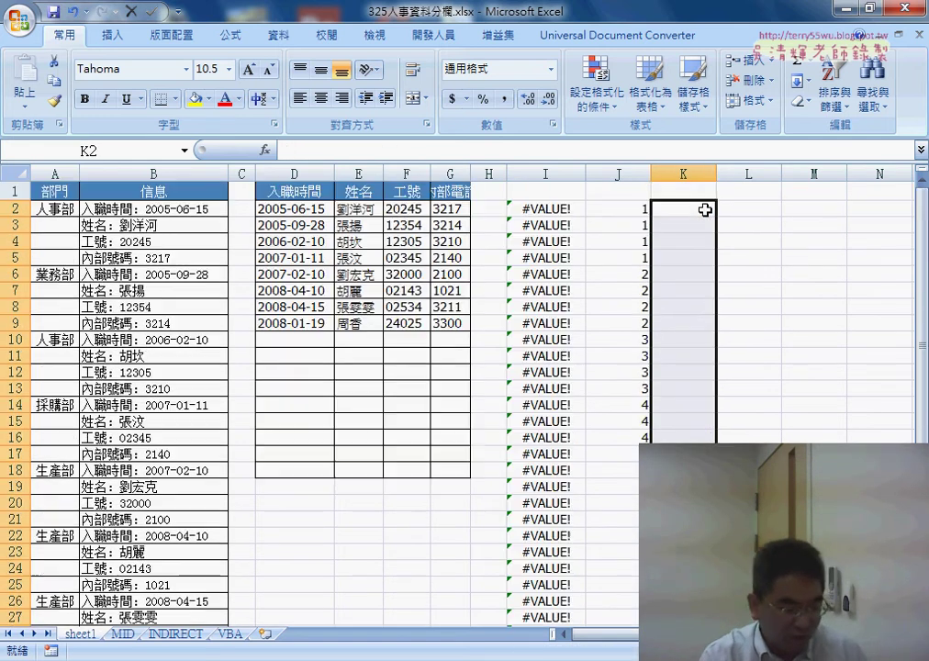
left_click(709, 213)
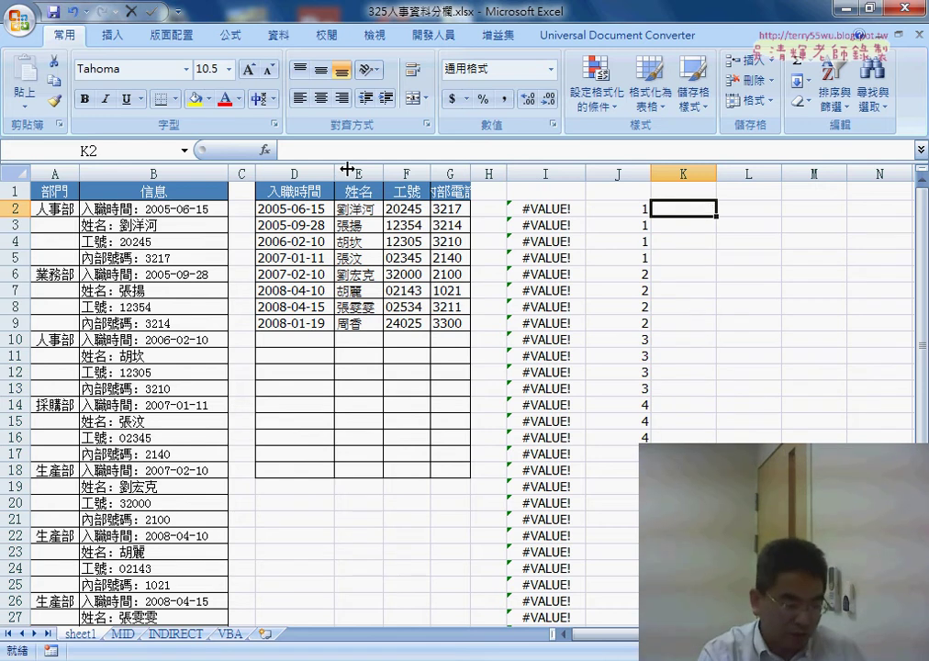
Insert =ROW() into K2, returning 2, and select ROW() in the formula bar
left_click(267, 150)
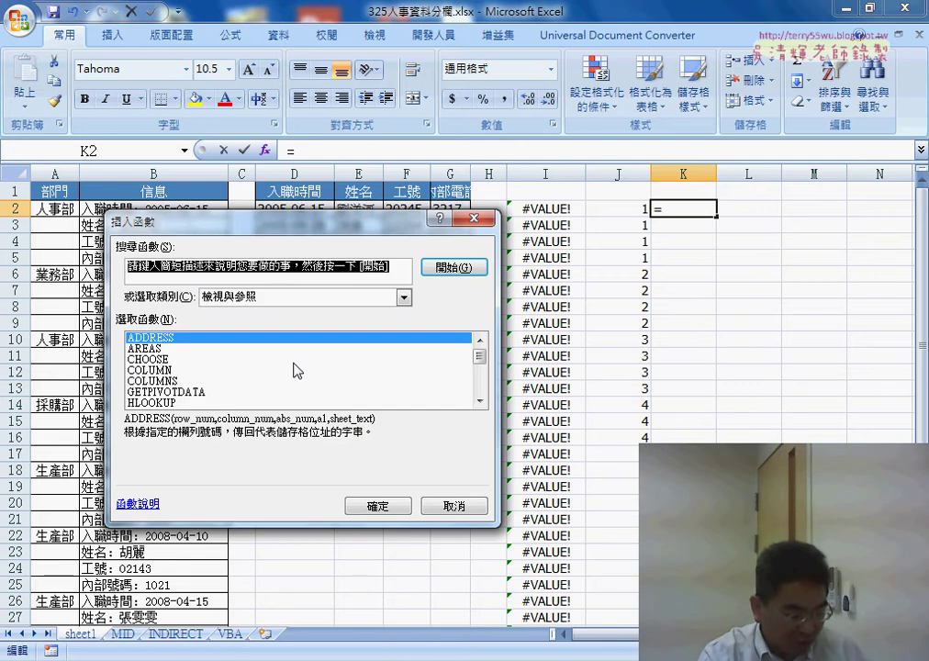
left_click_drag(480, 361, 481, 384)
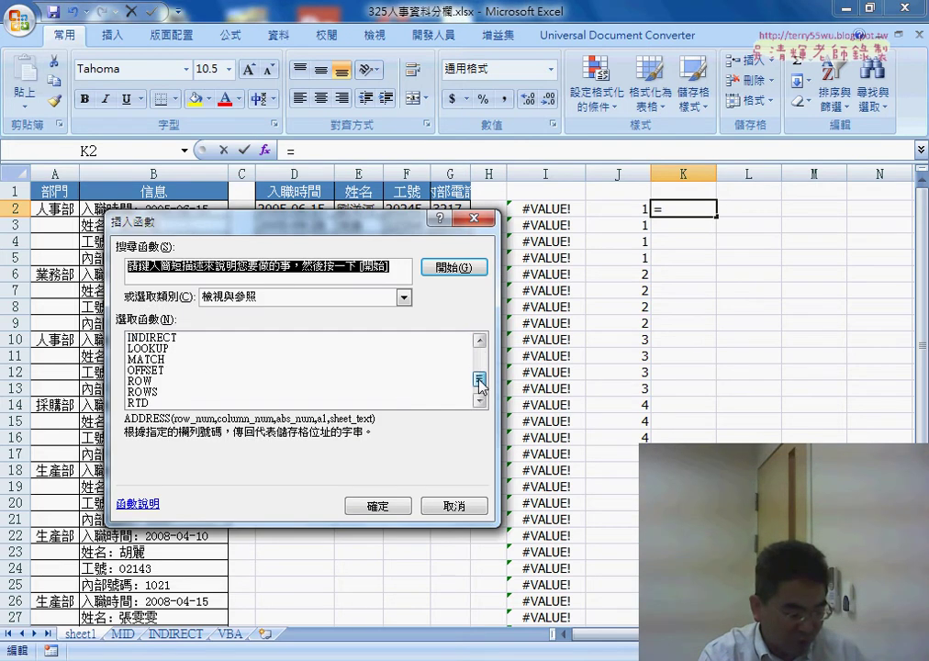
double_click(189, 380)
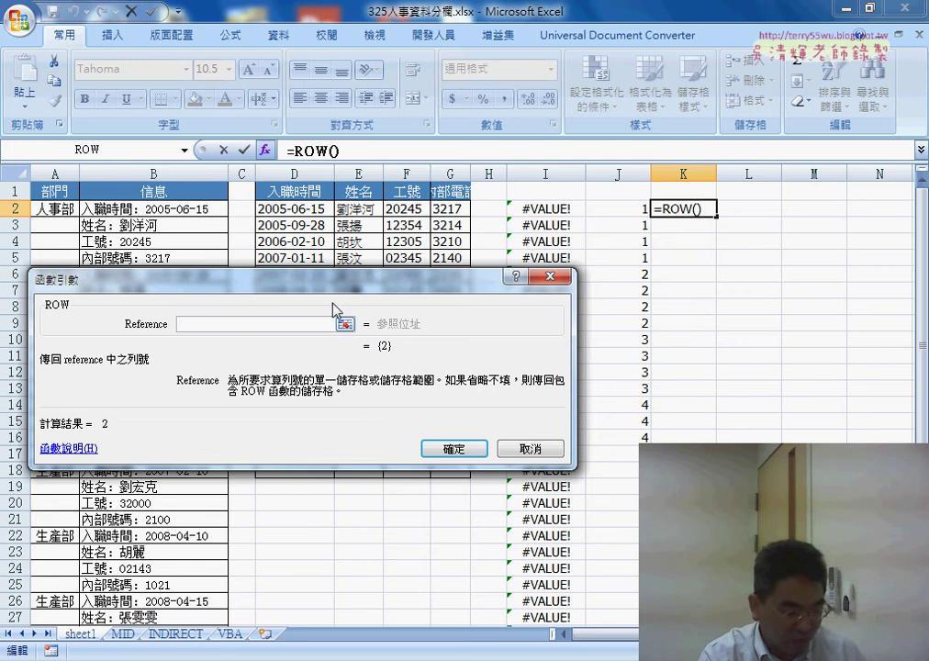
left_click(443, 449)
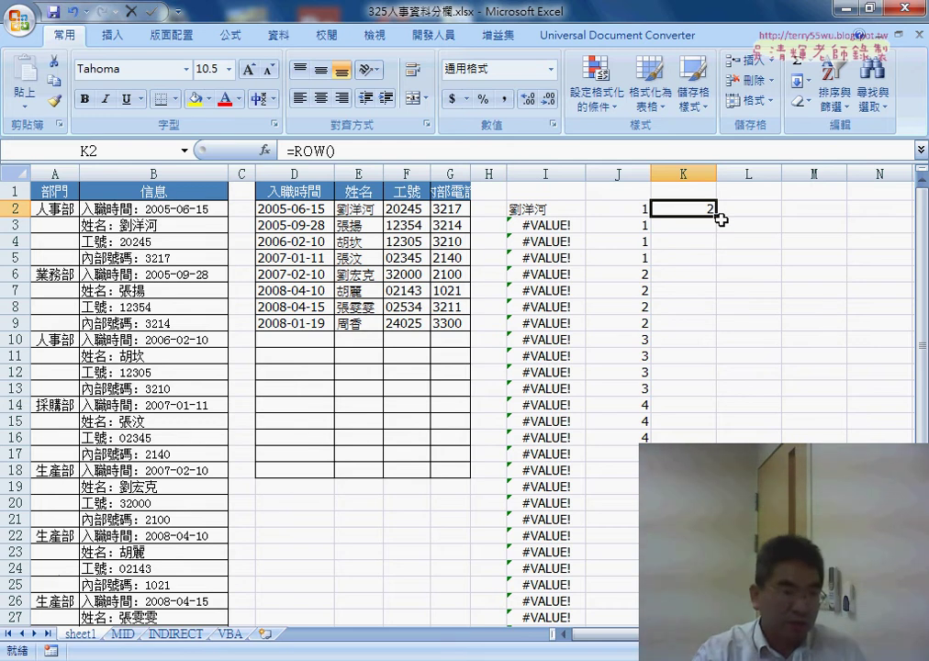
left_click_drag(294, 151, 356, 150)
right_click(326, 154)
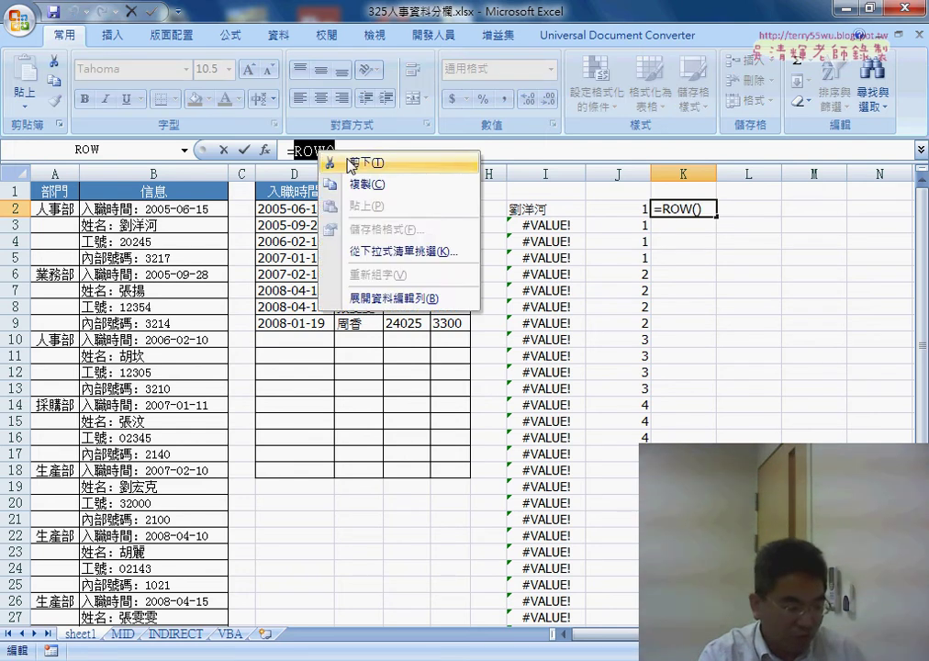
Cut ROW() out of K2's formula and pick MOD from the Math & Trig functions
left_click(351, 163)
left_click(265, 150)
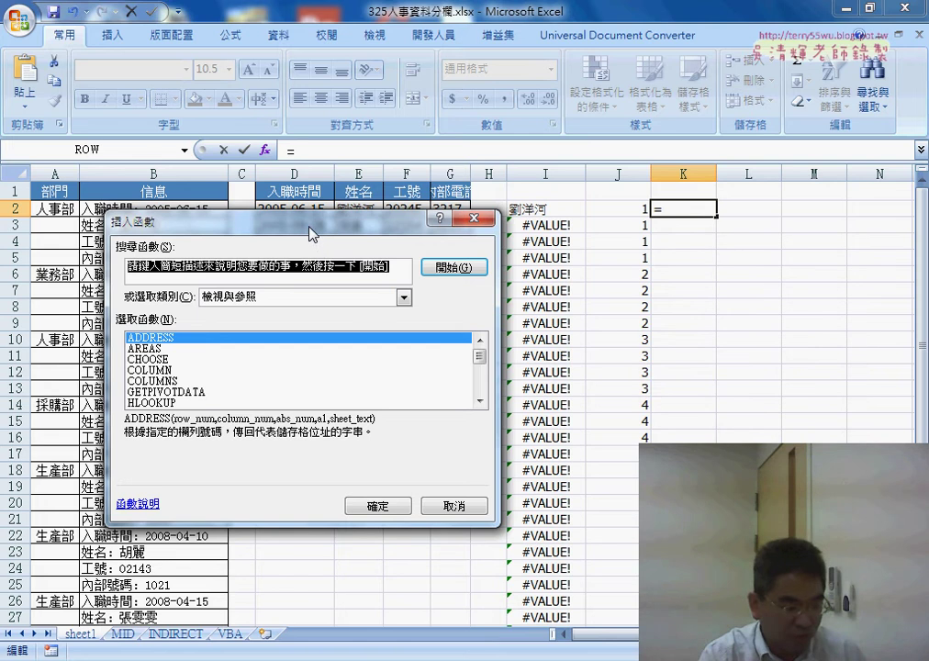
left_click_drag(311, 234, 463, 192)
left_click(454, 257)
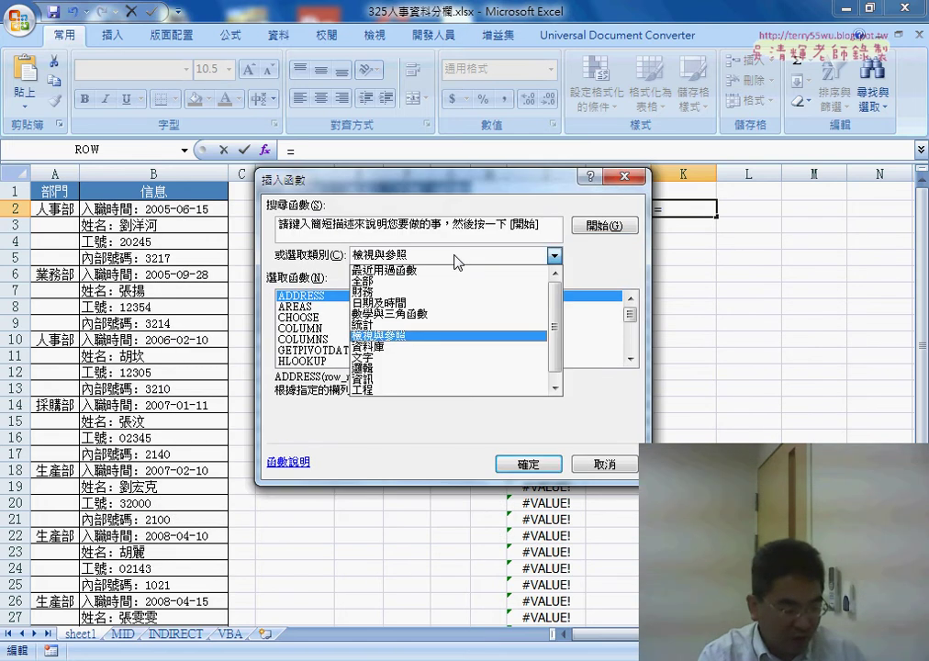
left_click(439, 313)
left_click_drag(630, 313, 632, 332)
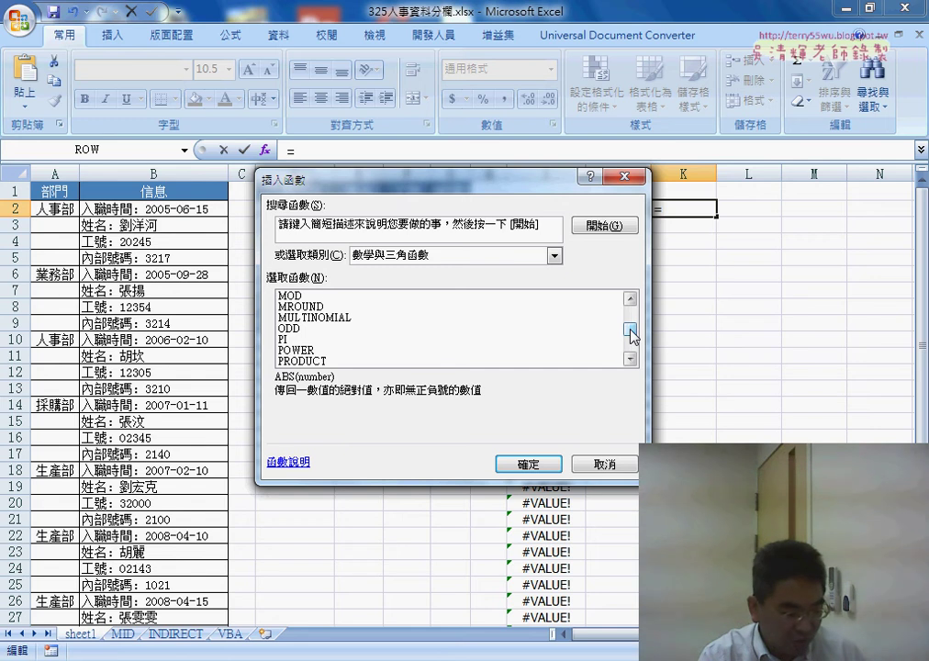
double_click(303, 296)
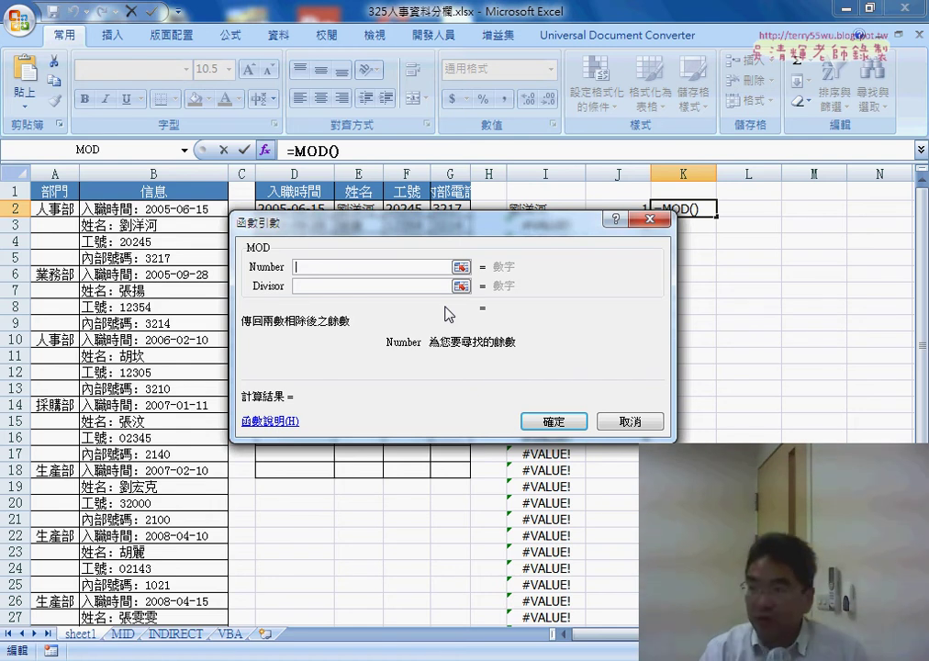
Set MOD's Number to ROW() and Divisor to 4, then fill K2 down column K
right_click(382, 268)
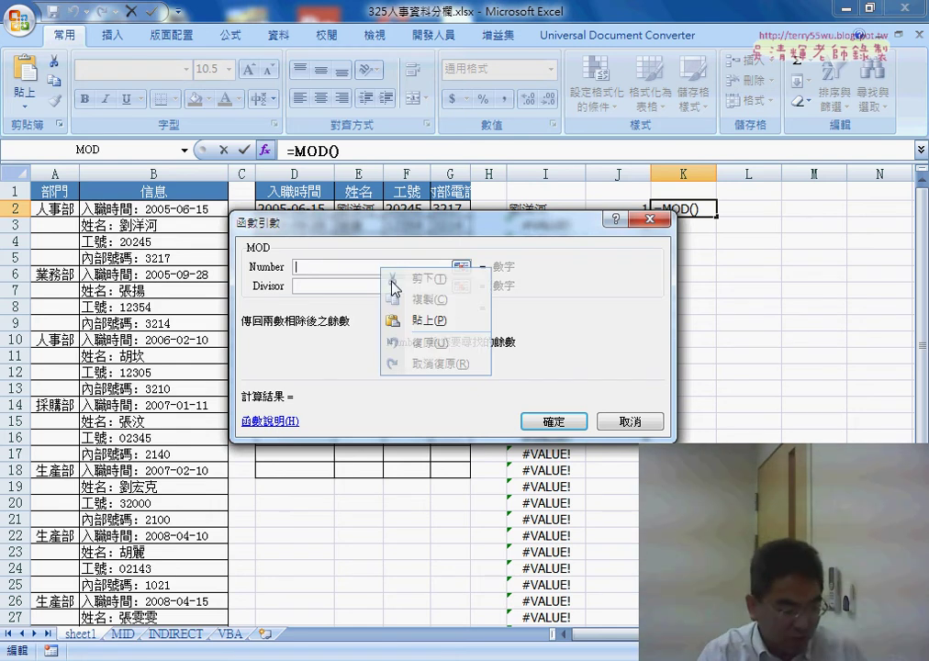
left_click(419, 326)
left_click_drag(519, 271, 462, 295)
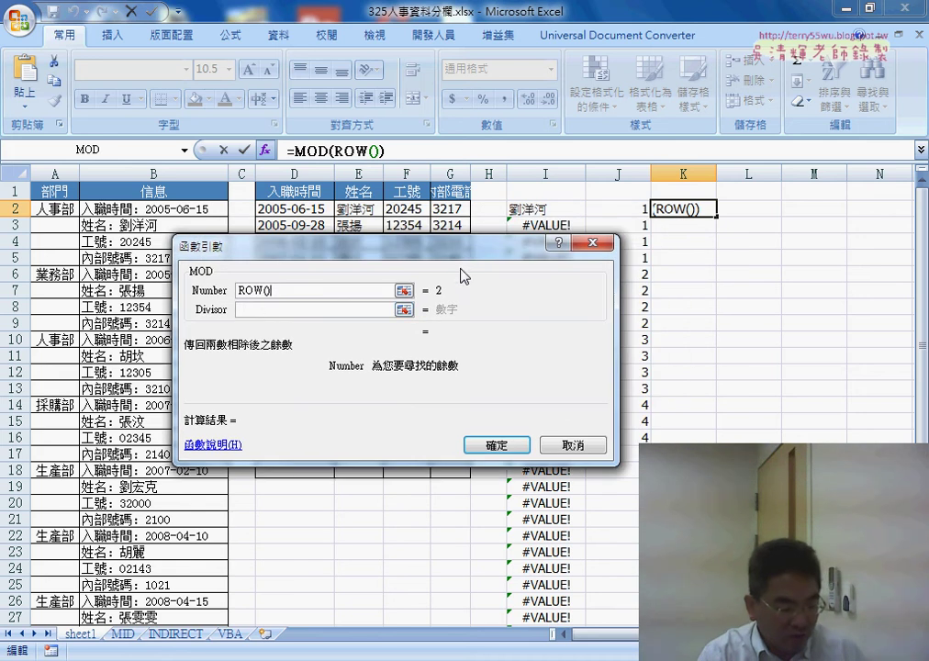
left_click(263, 311)
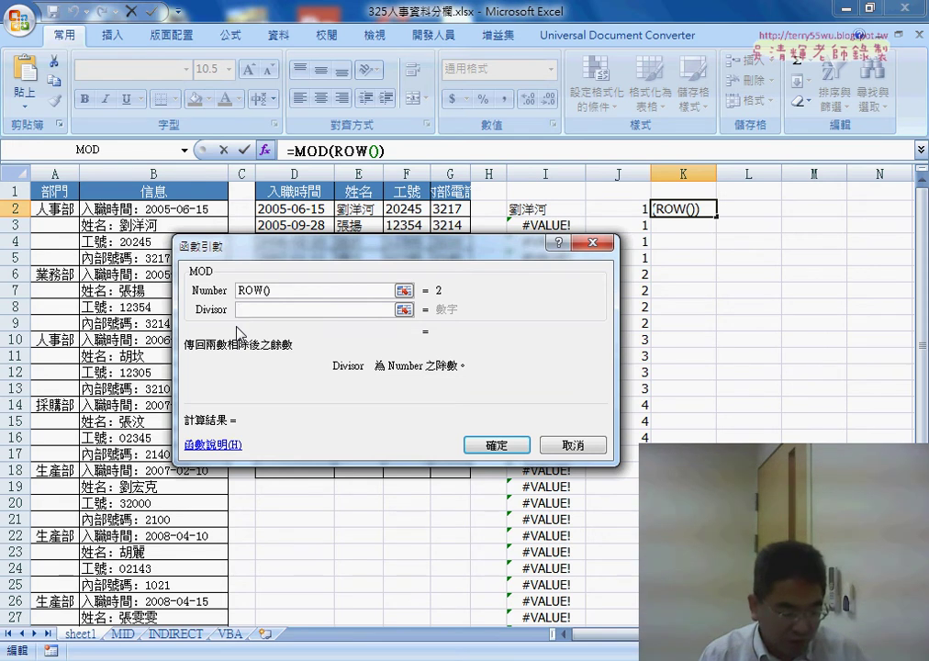
type("4")
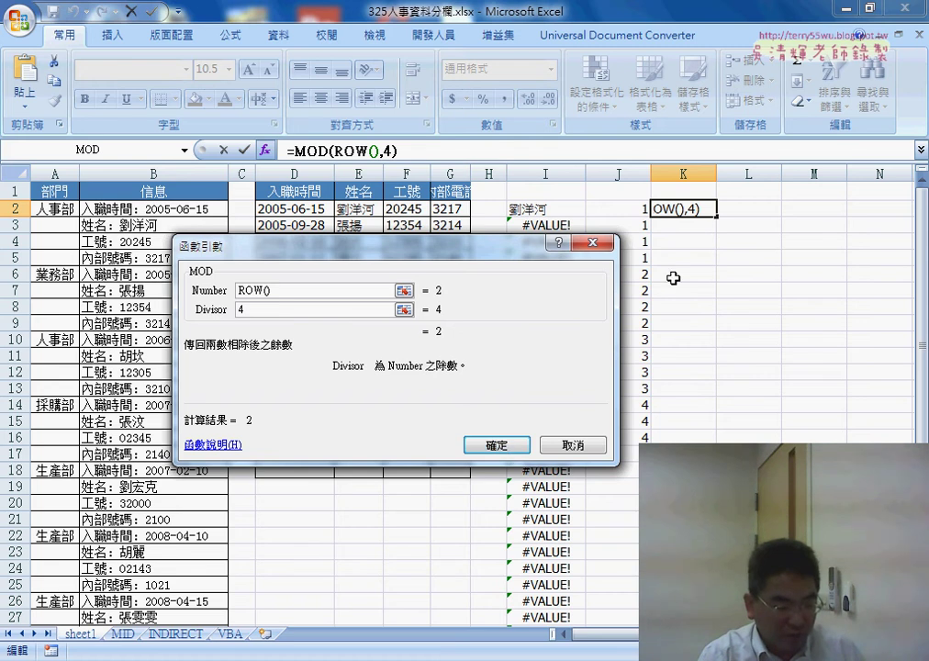
key("shift+Tab")
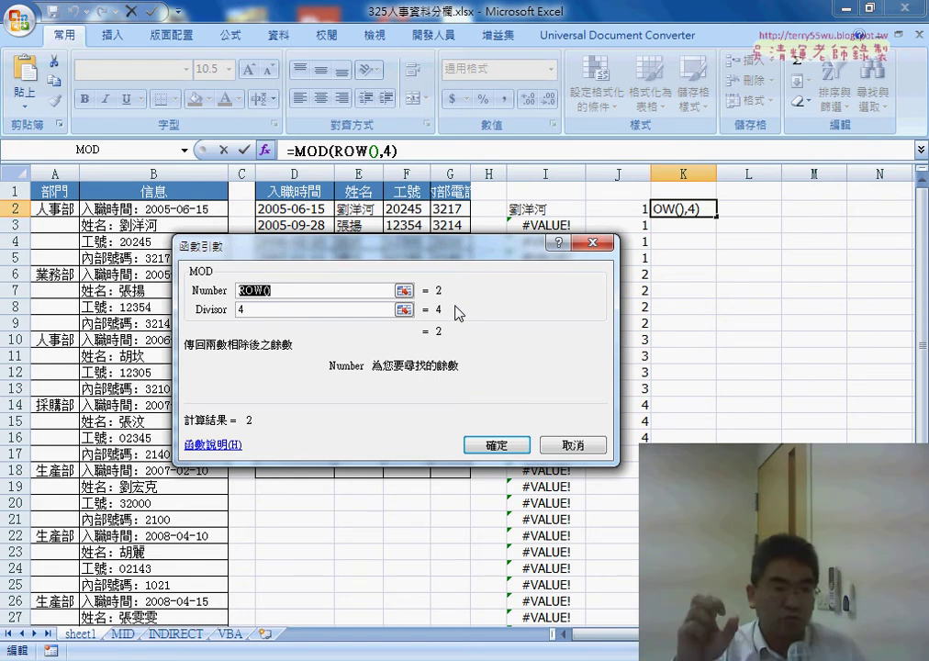
left_click(497, 444)
left_click_drag(719, 212, 684, 628)
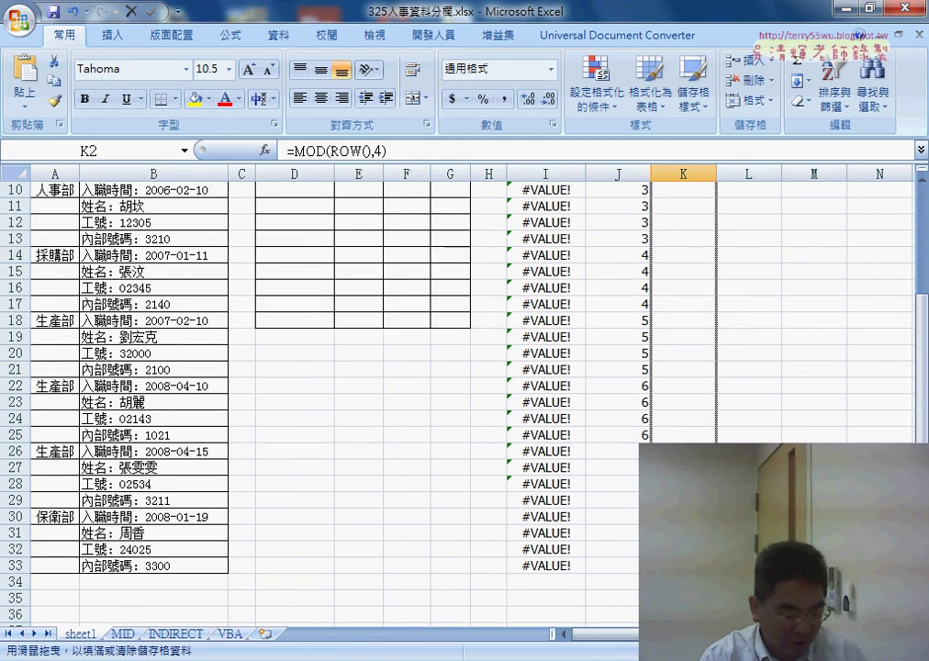
Change K2 to =MOD(ROW()-2,4) and fill it down to K9, giving 0,1,2,3,0,1,2,3
left_click_drag(683, 629, 684, 632)
scroll(684, 414, "up", 3)
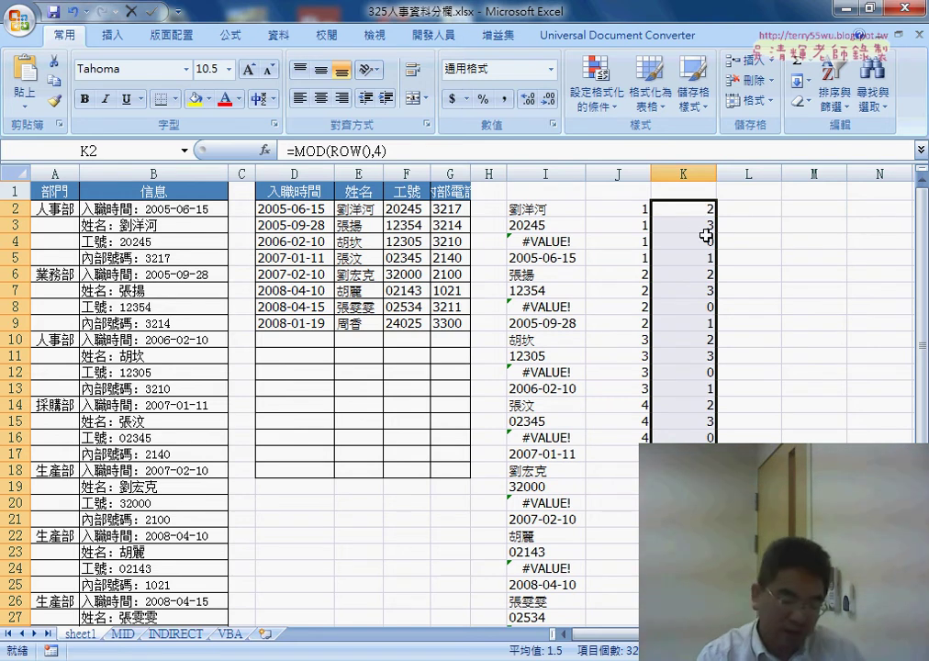
left_click(707, 211)
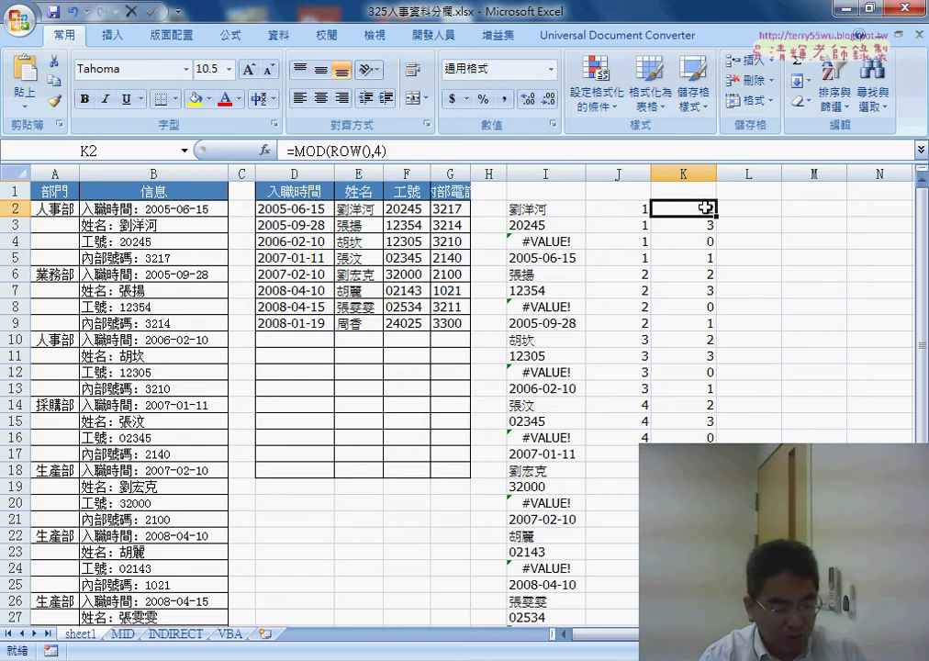
left_click(371, 150)
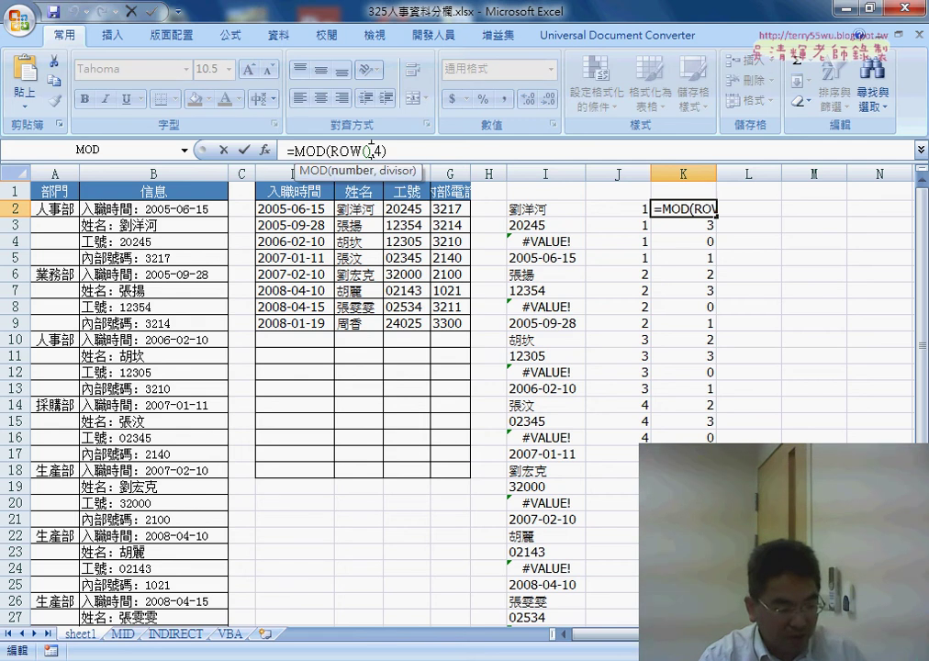
type("-")
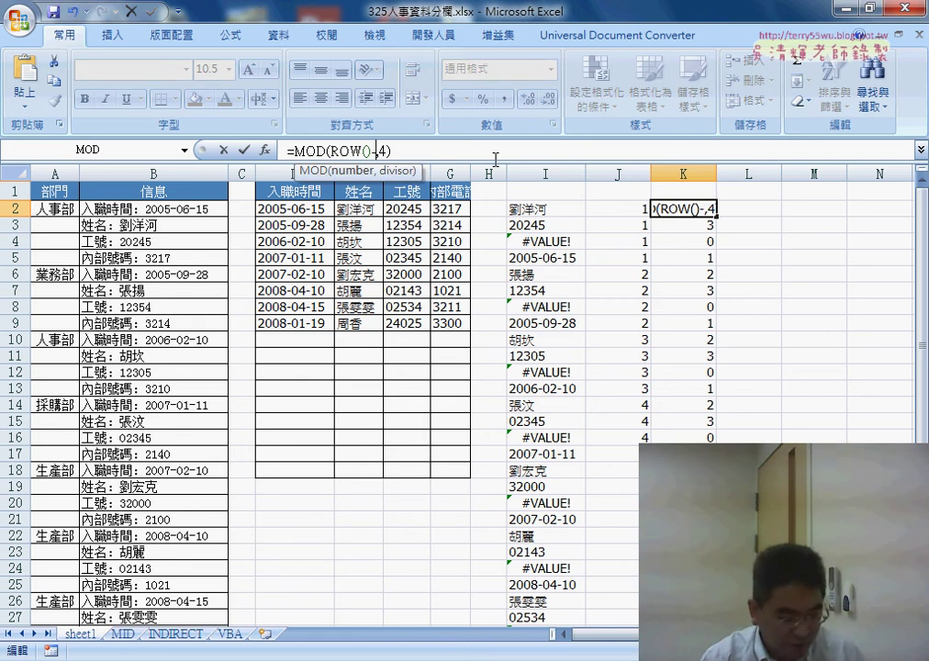
type("2")
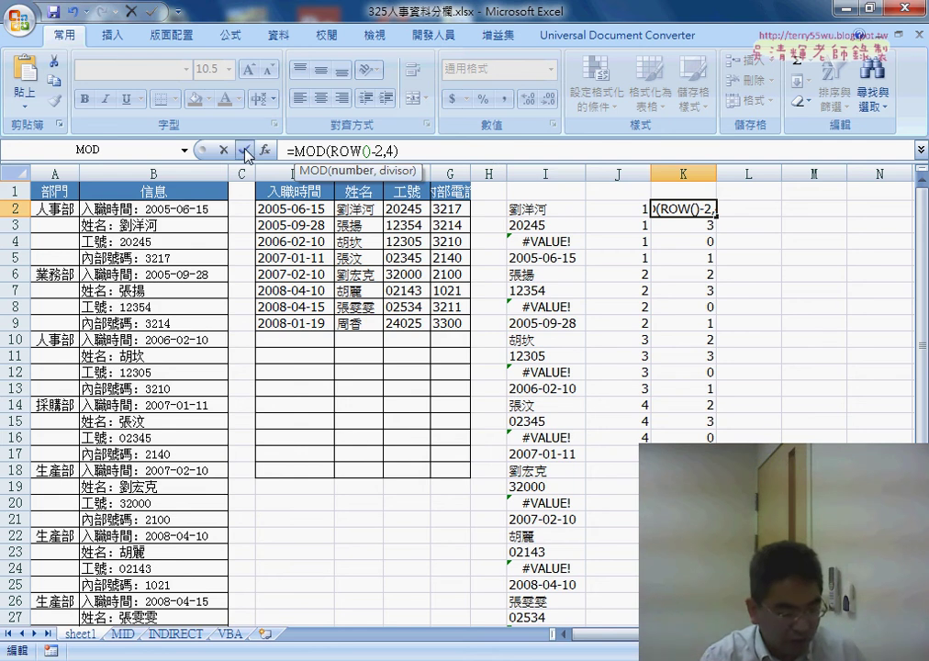
left_click(244, 150)
left_click_drag(719, 216, 721, 311)
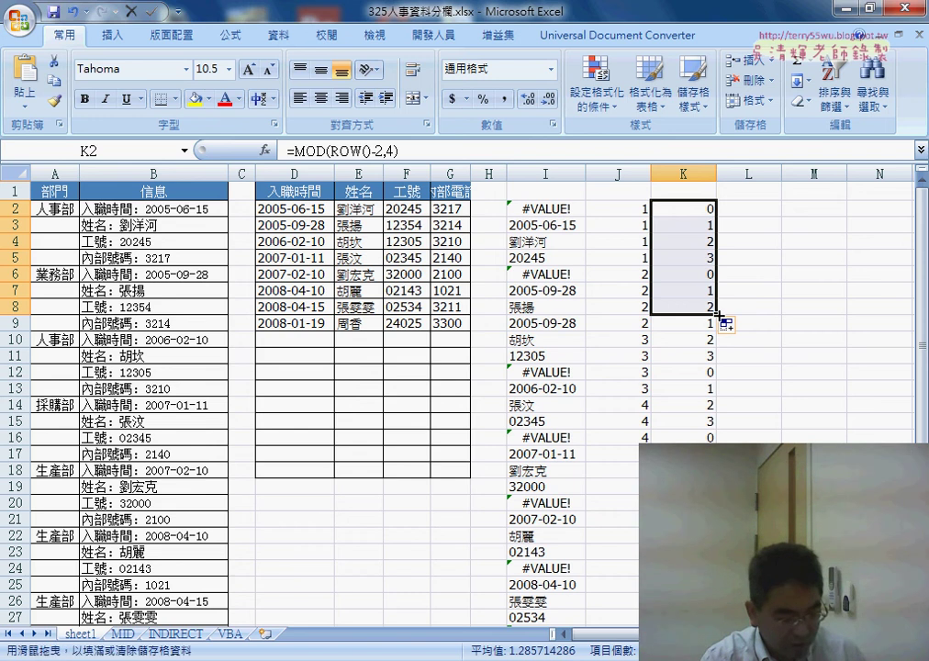
left_click_drag(719, 314, 720, 327)
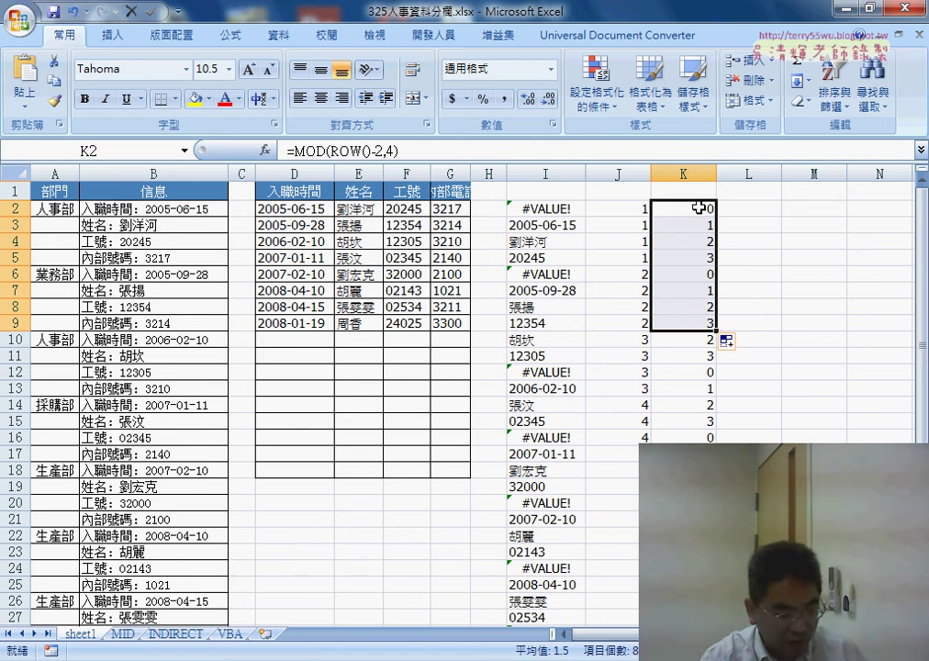
Append +1 so K2 reads =MOD(ROW()-2,4)+1
left_click(446, 149)
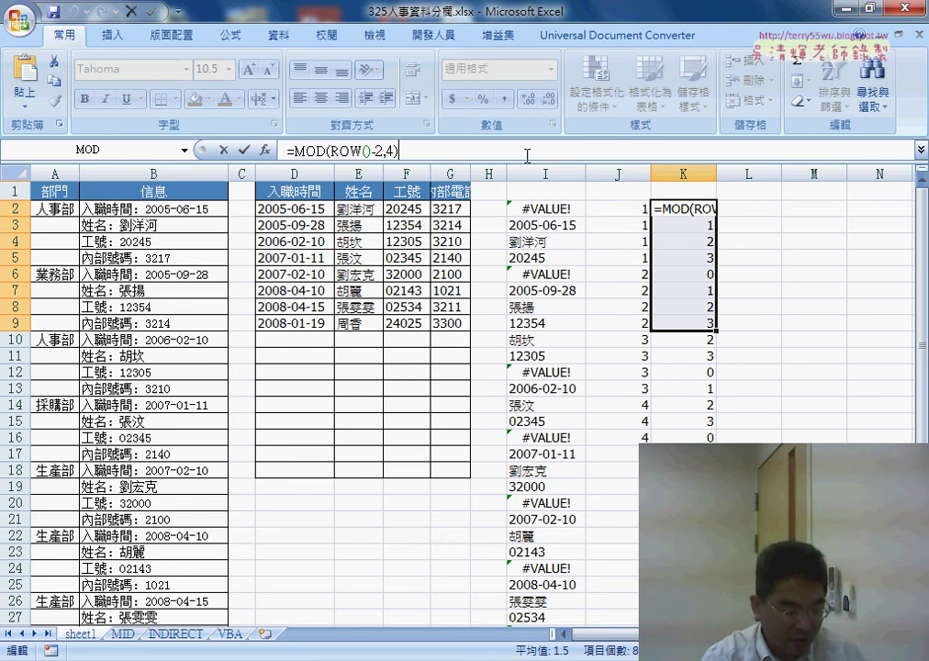
type("+")
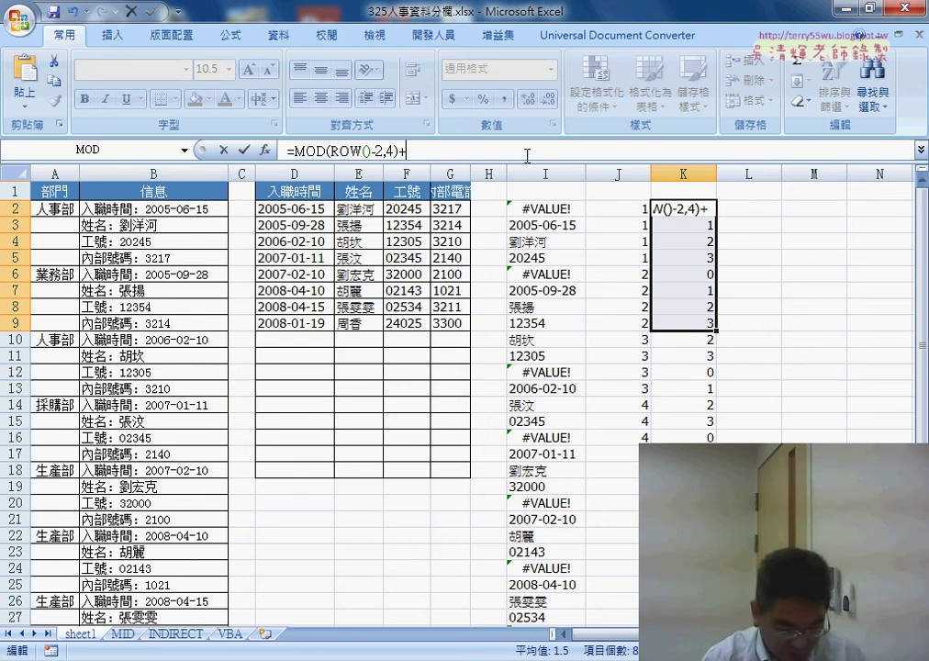
type("1")
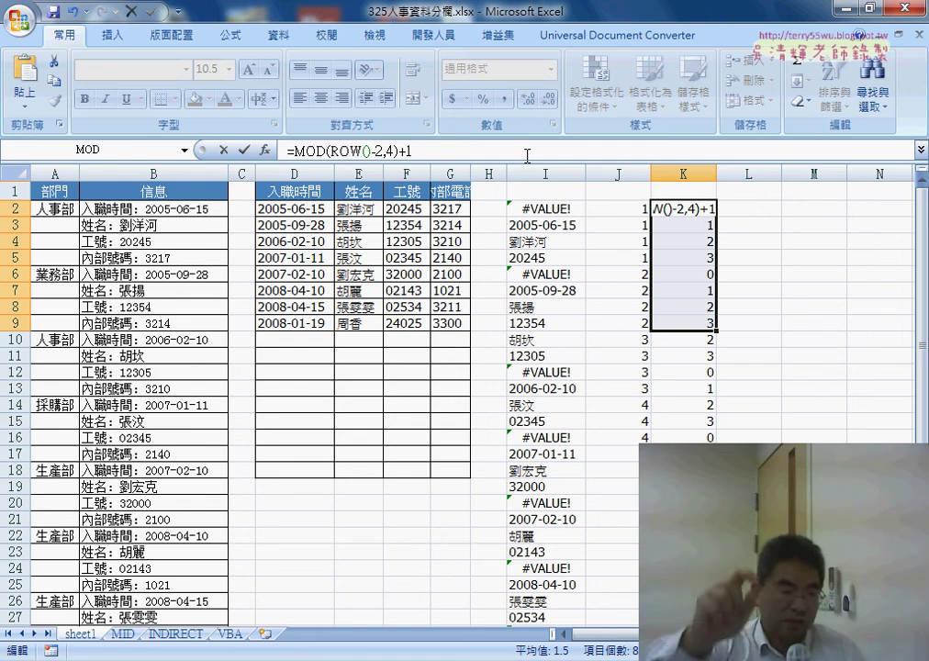
key("Return")
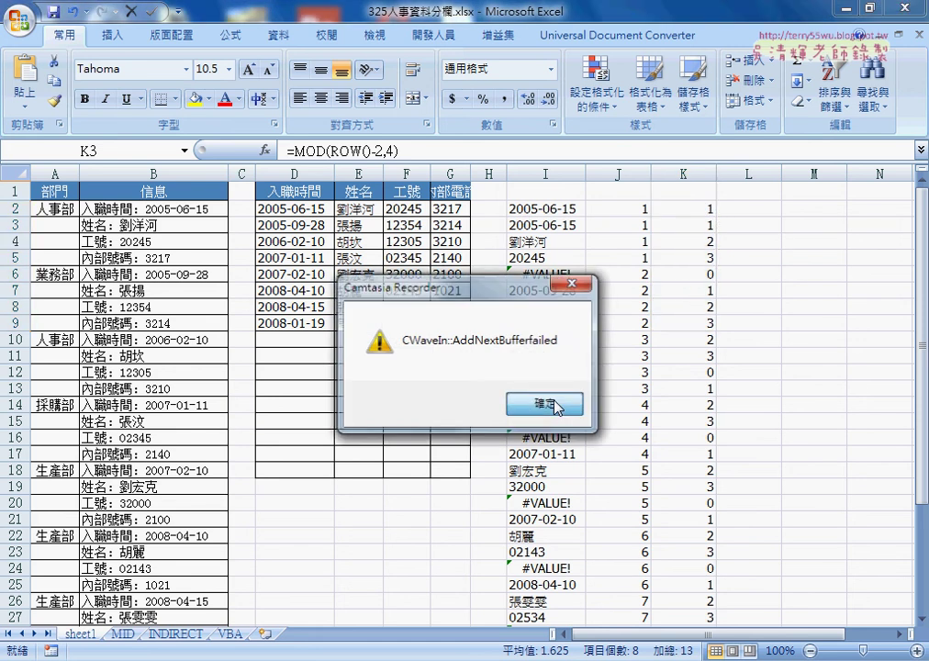
left_click(546, 404)
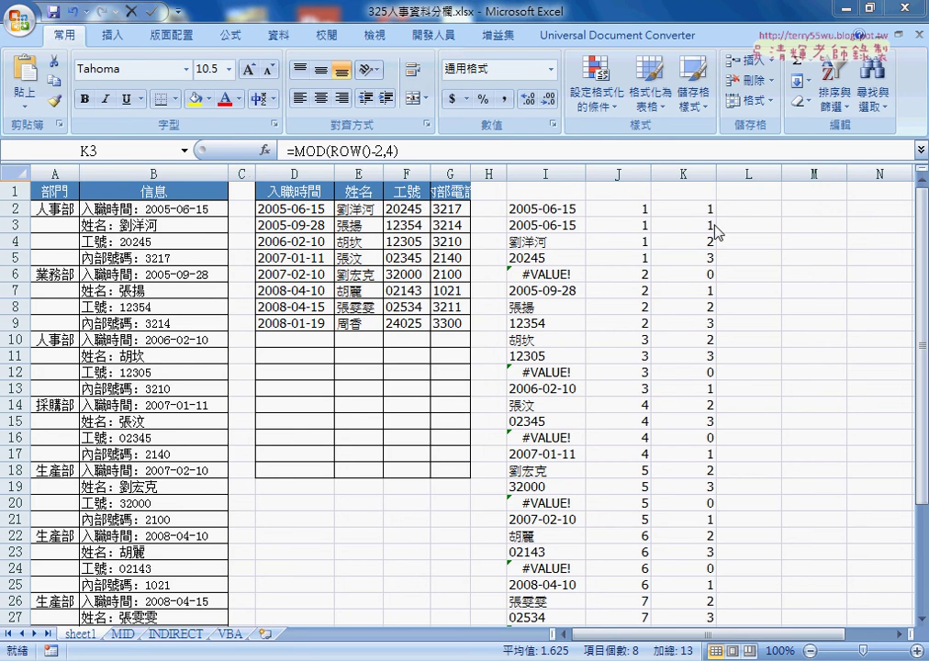
Fill K2 down to K33 so column K cycles 1–4, then bring up the Google Docs notes
left_click(686, 211)
mouse_move(717, 217)
left_mouse_down()
mouse_move(726, 623)
mouse_move(728, 608)
left_mouse_up()
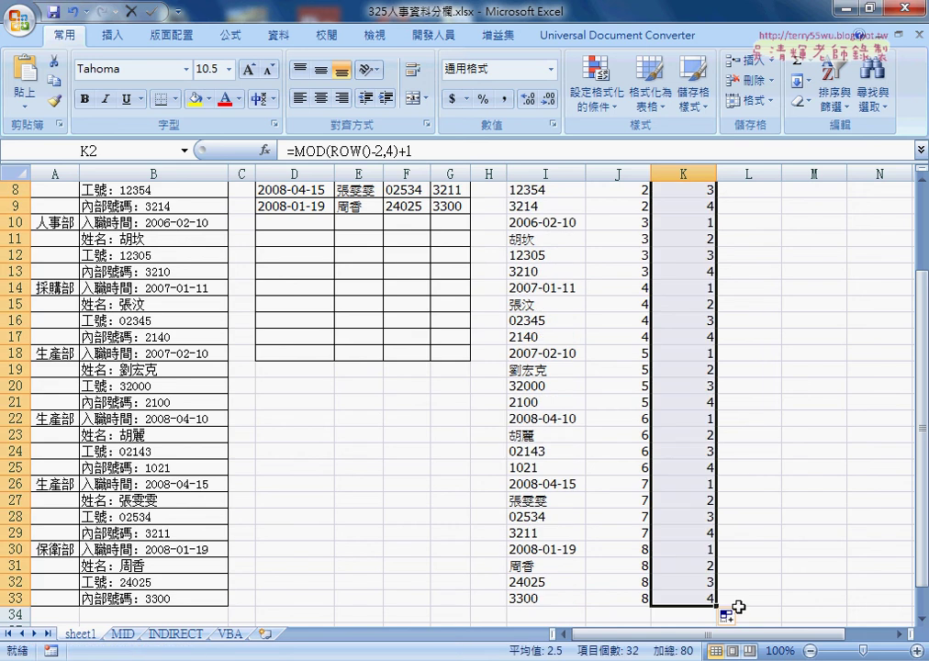
scroll(739, 607, "up", 3)
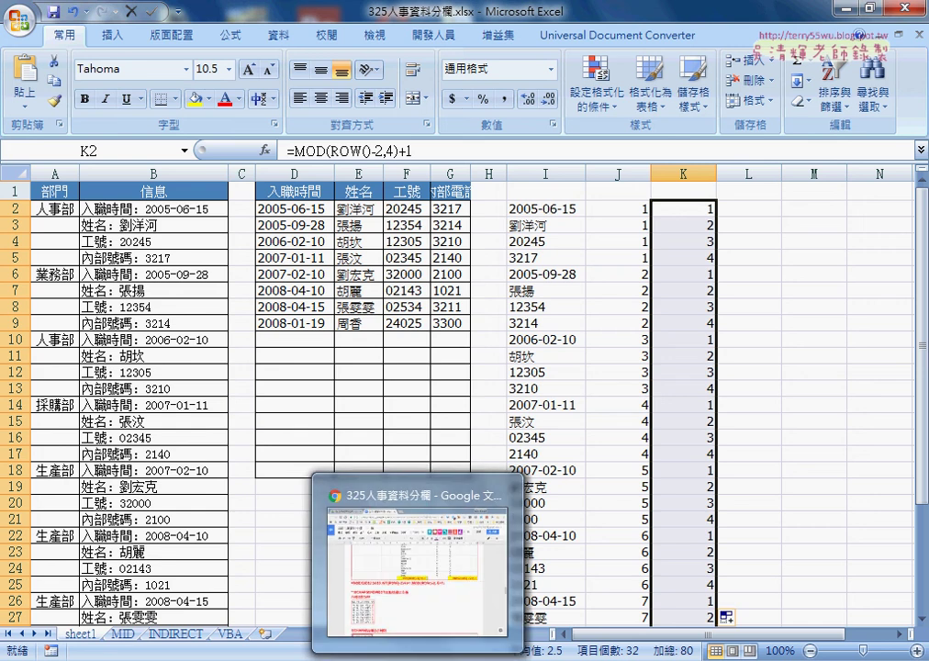
left_click(421, 562)
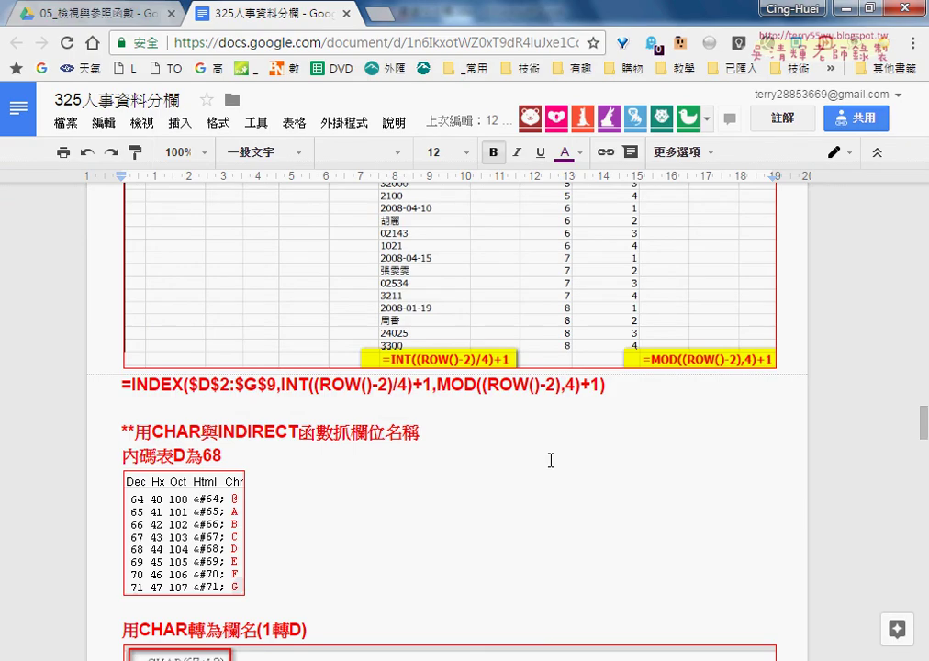